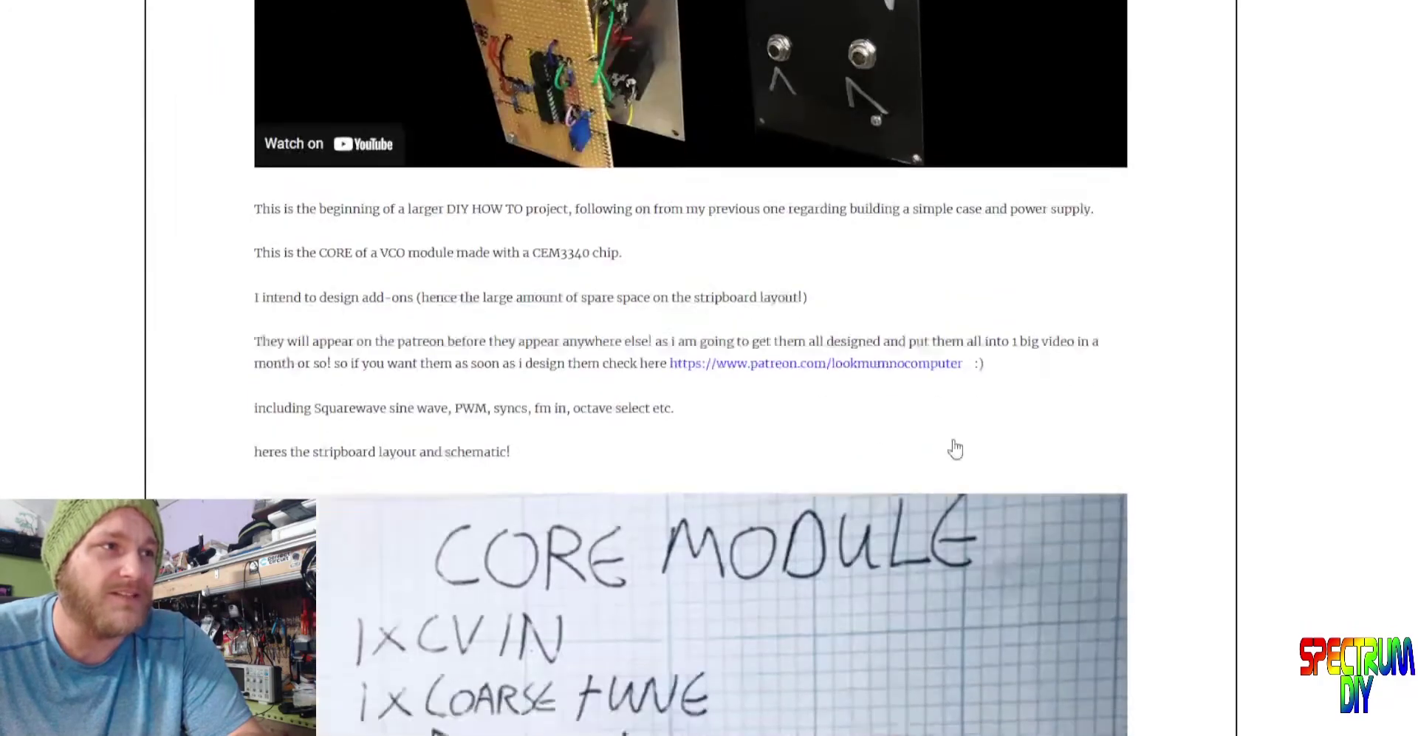
scroll(951, 399, "down", 15)
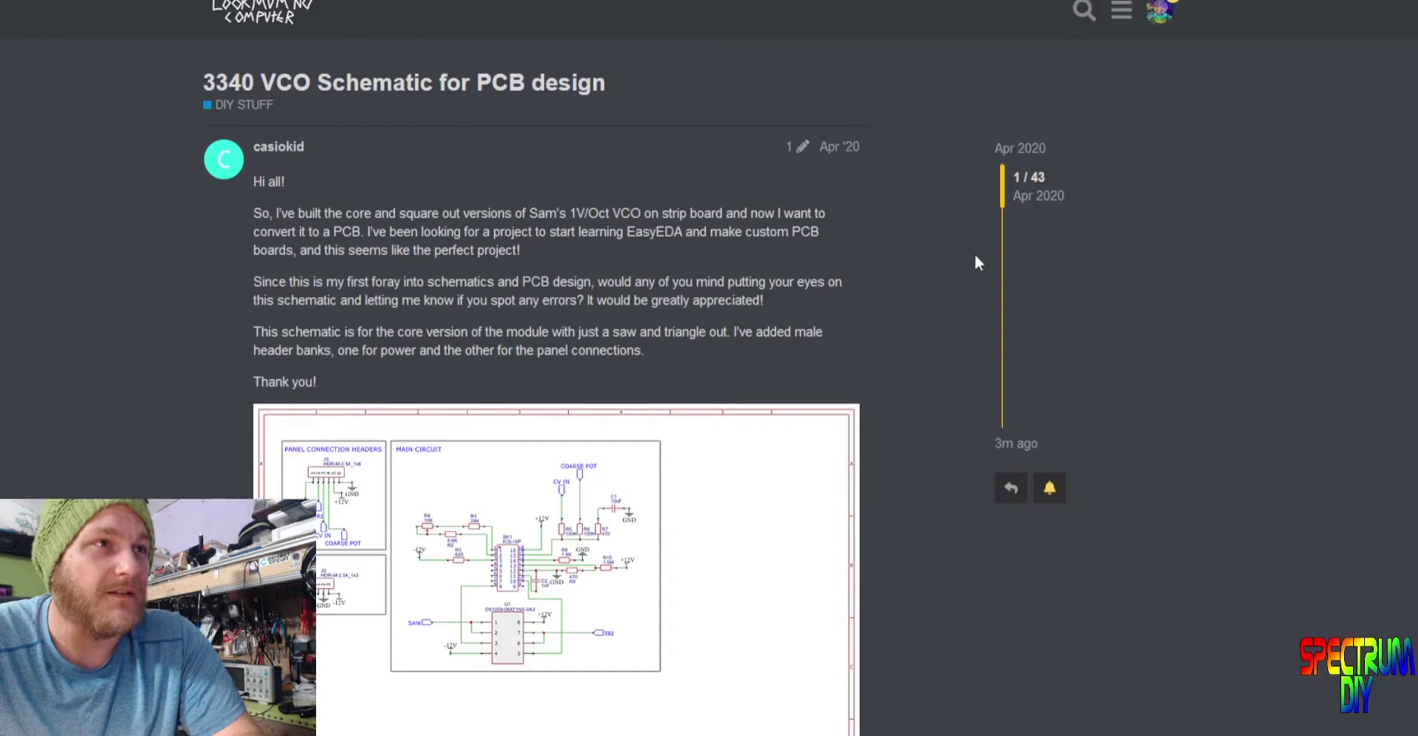
Jump through the timeline to post 31 and find the May 2020 reply's KiCad schematic.
left_click_drag(1003, 181, 986, 356)
scroll(831, 344, "up", 5)
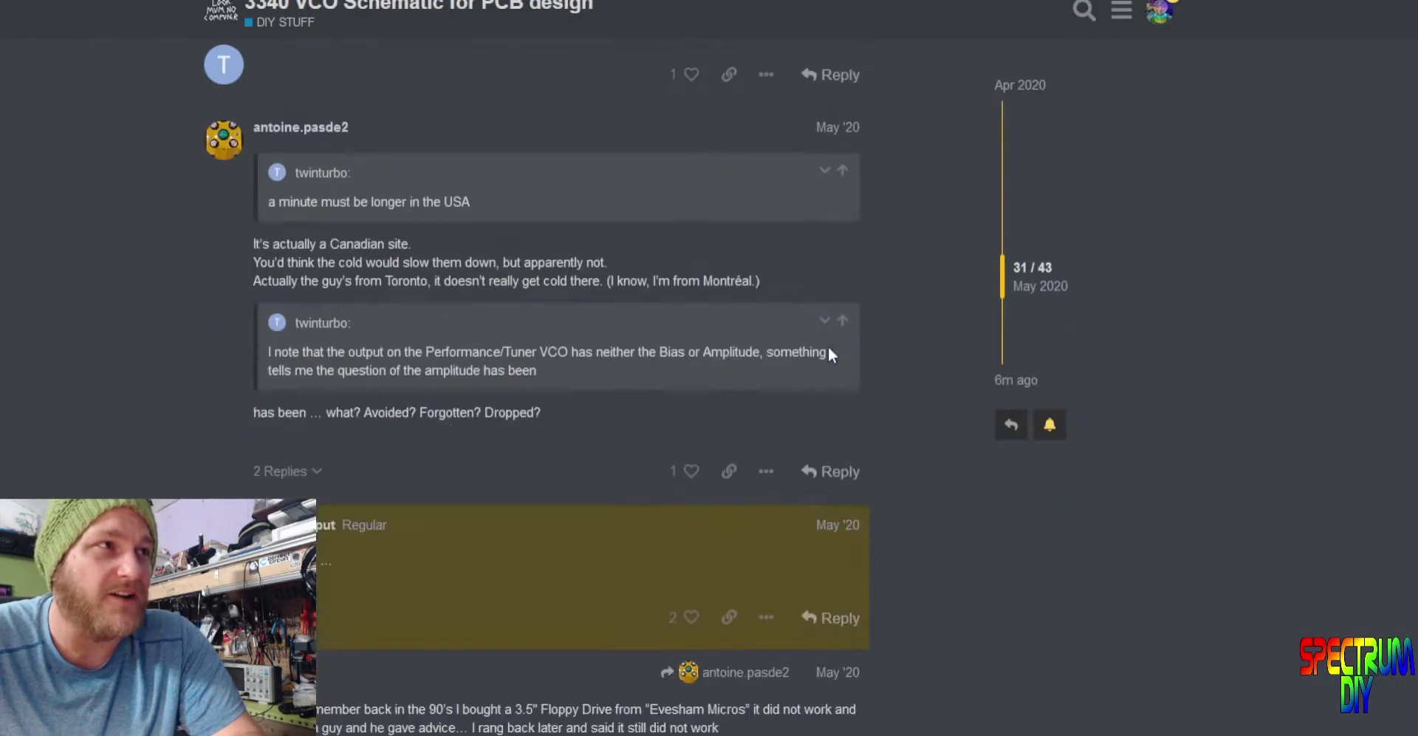
scroll(743, 432, "down", 5)
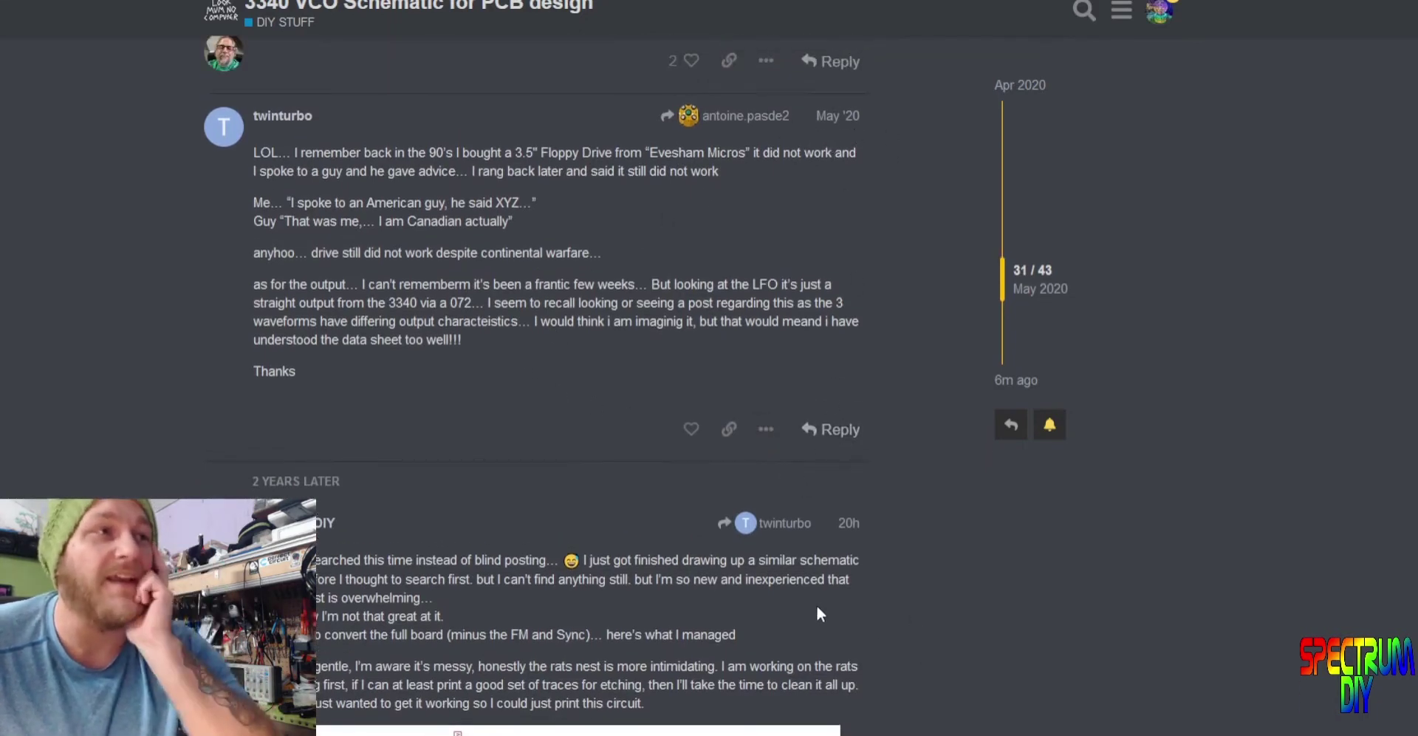
scroll(816, 602, "up", 1)
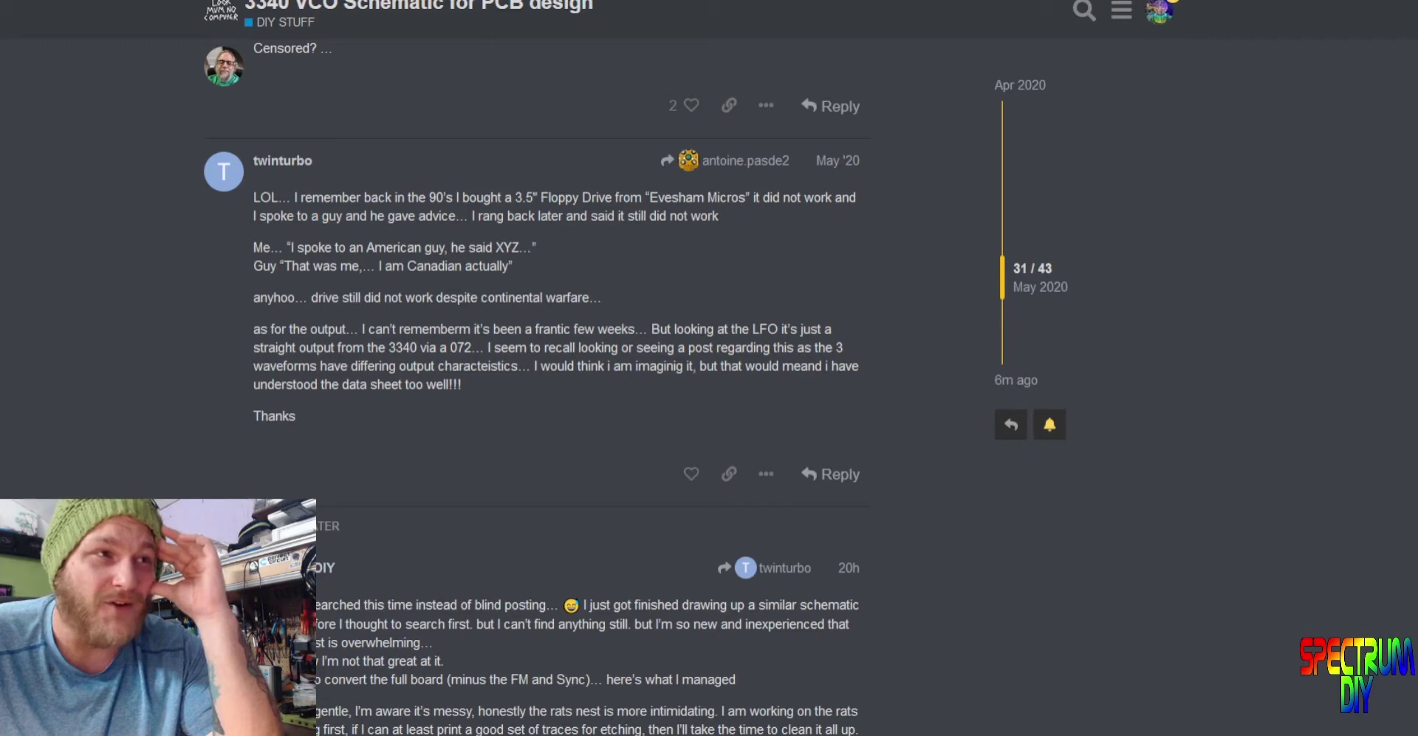
scroll(598, 646, "down", 4)
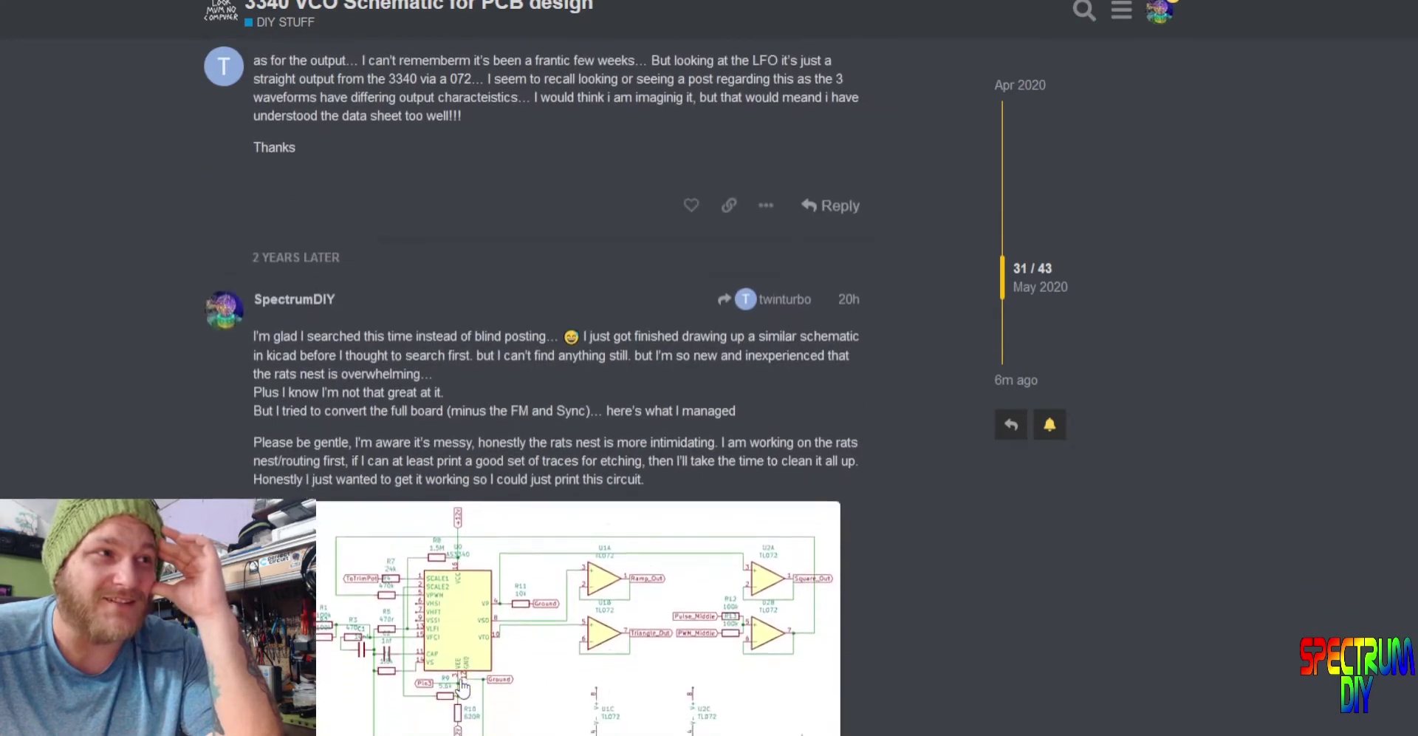
scroll(598, 646, "down", 3)
scroll(598, 647, "down", 2)
left_click(599, 647)
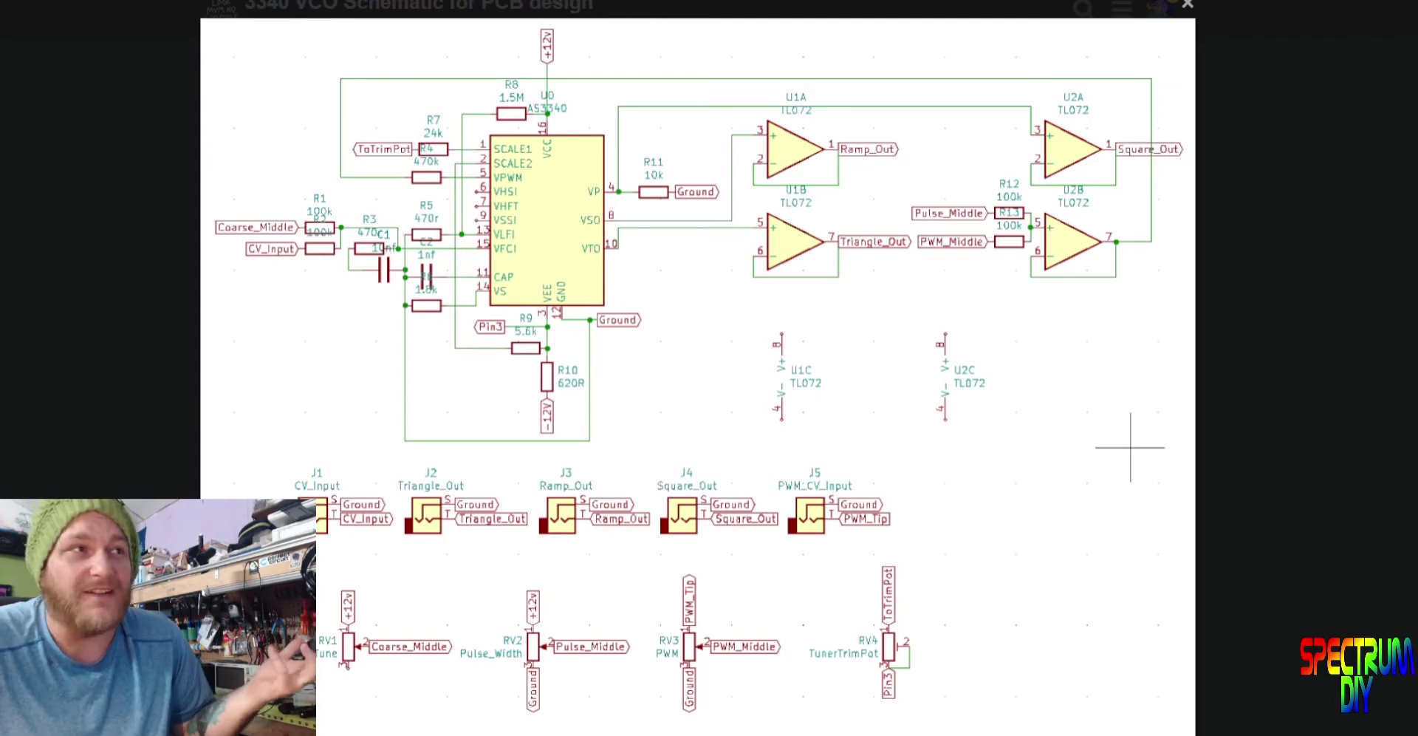
left_click(560, 346)
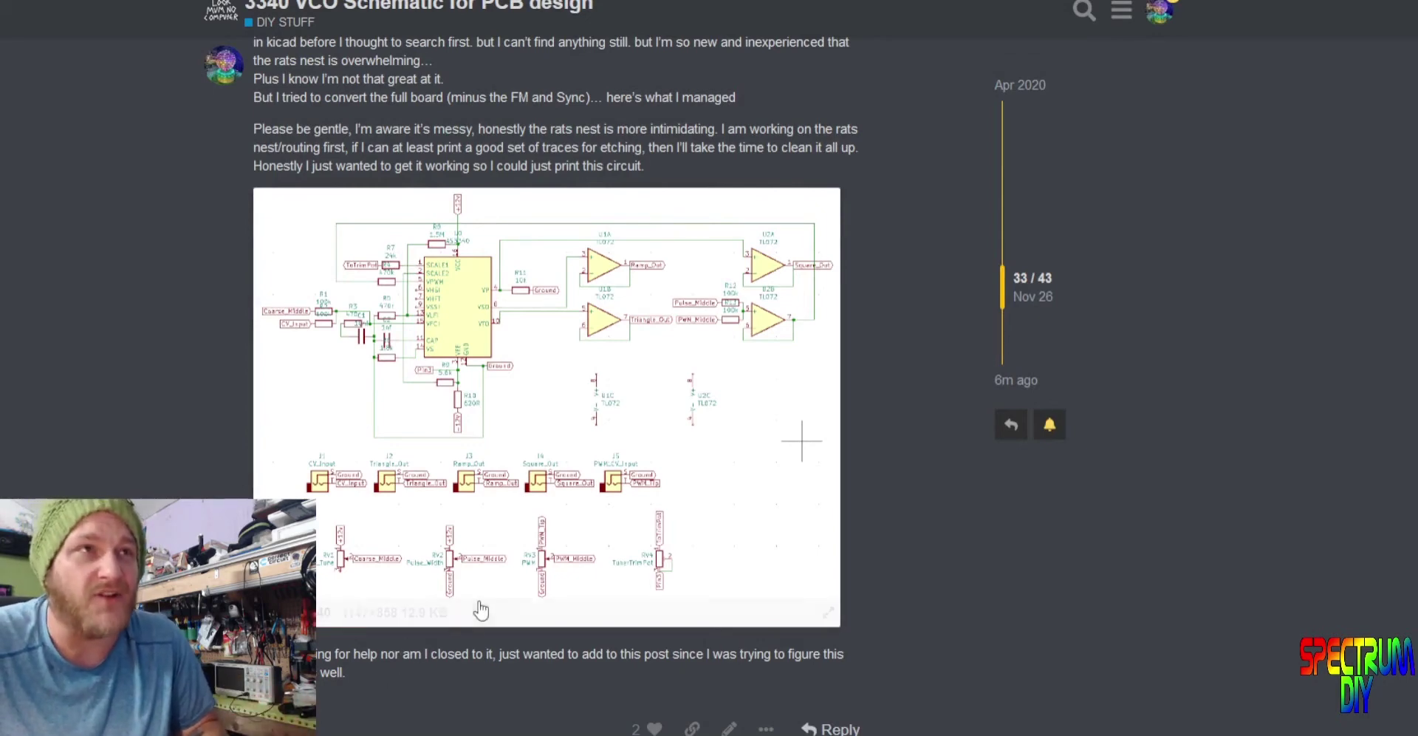
Read through the review suggestions list, then continue down to post 34's cleaned-up schematic.
scroll(484, 591, "down", 3)
scroll(489, 562, "down", 5)
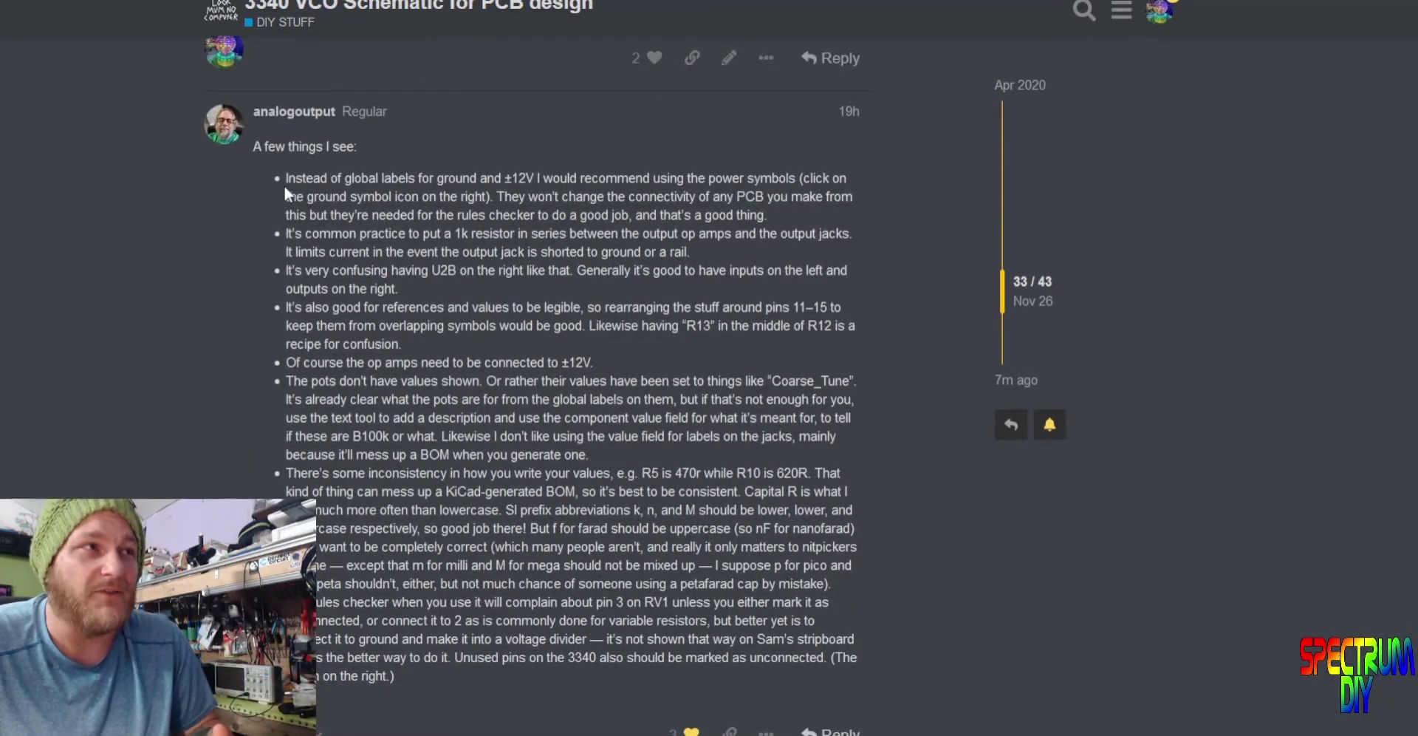
left_click_drag(393, 663, 254, 147)
left_click(404, 405)
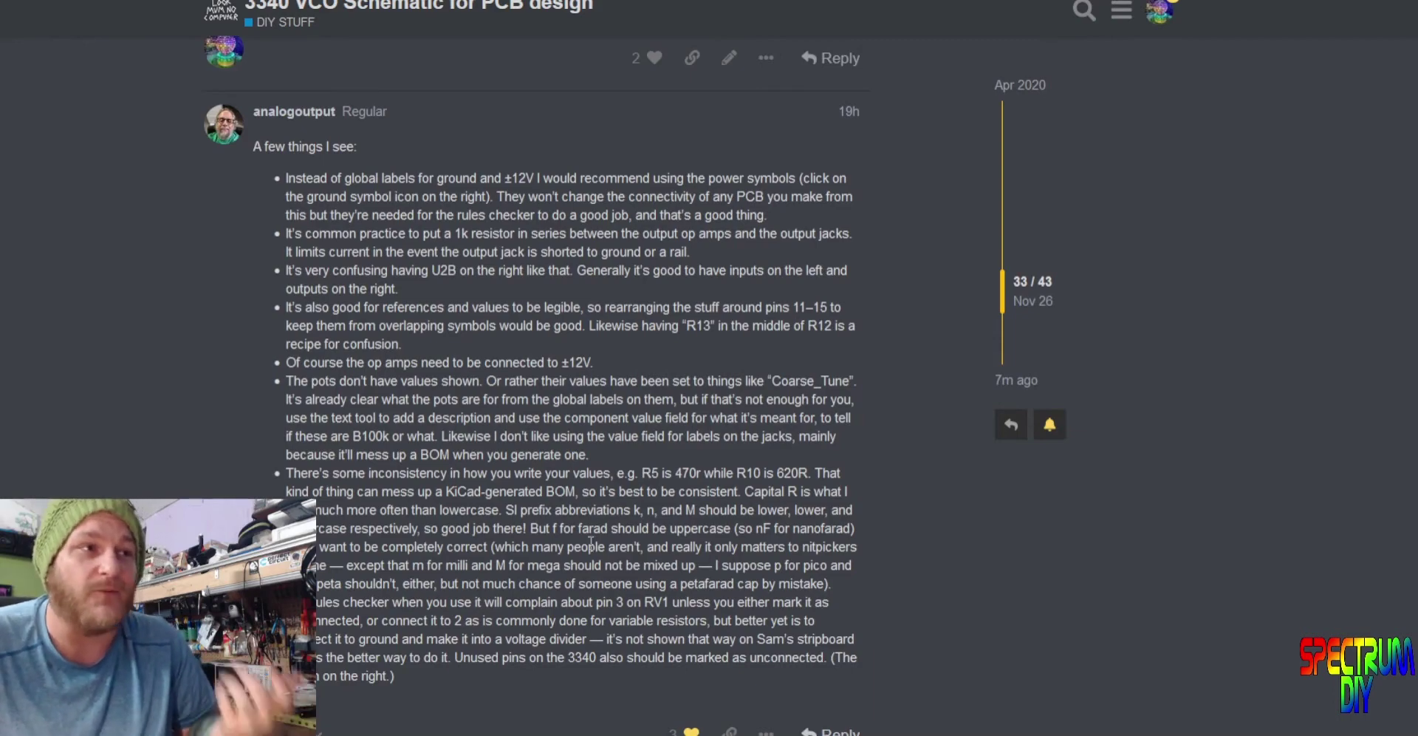
scroll(588, 557, "down", 10)
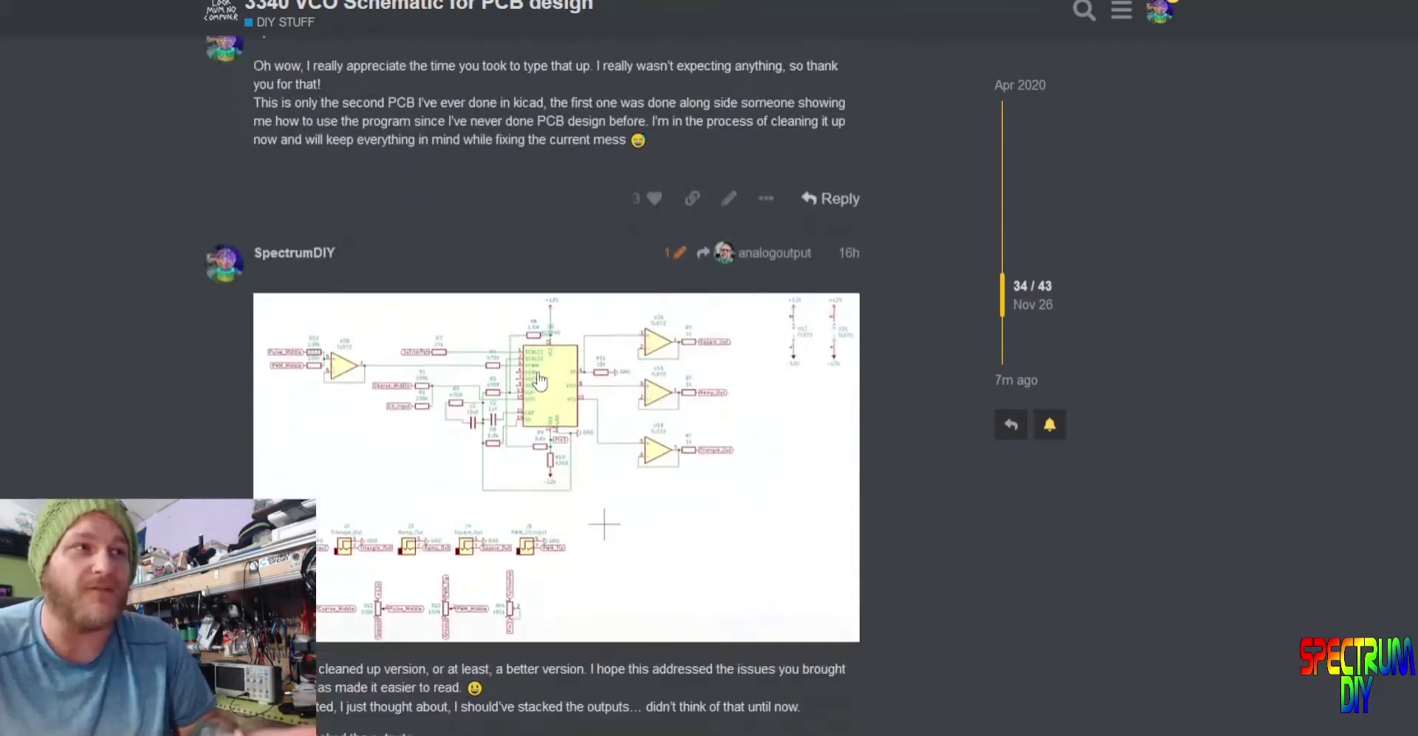
left_click(538, 380)
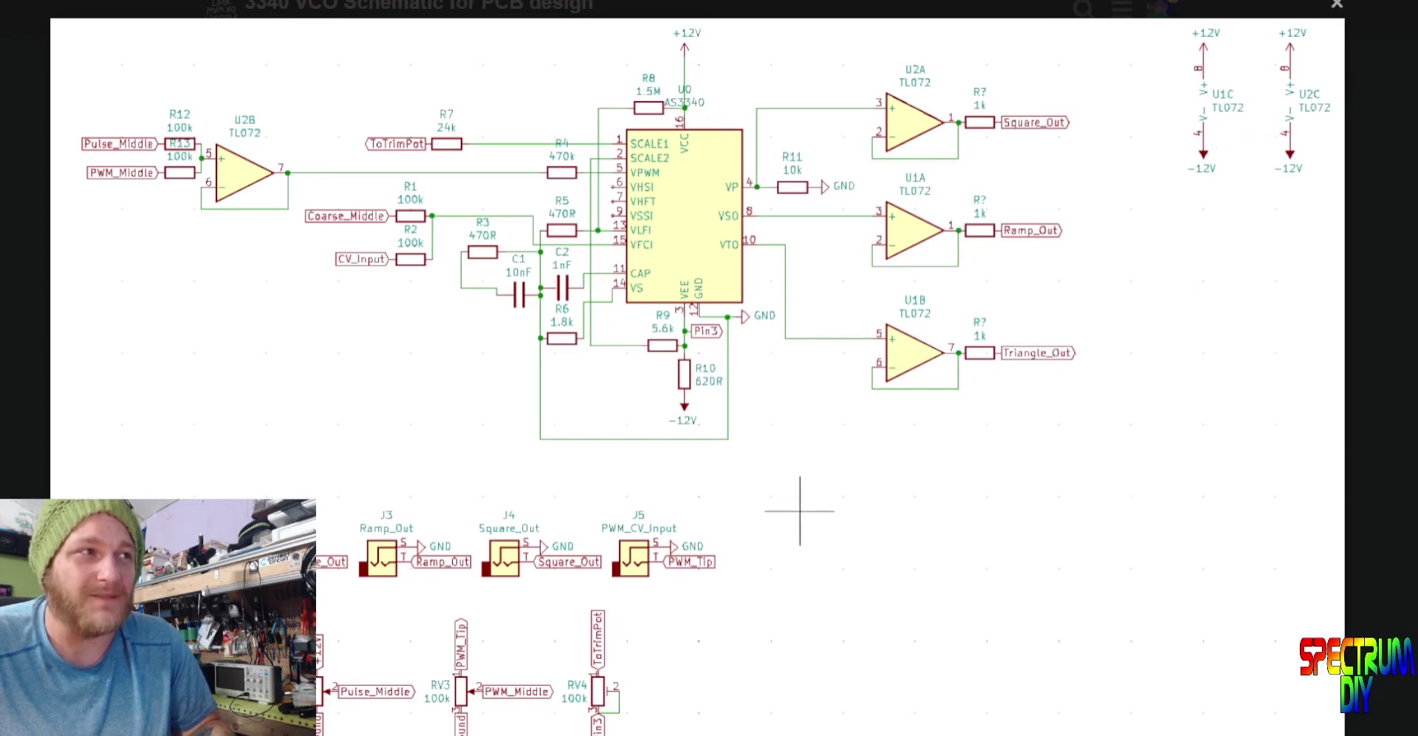
key("Escape")
Scroll down to post 40, the schematic with decoupling caps, fixed ground labels and output gain.
scroll(721, 384, "down", 4)
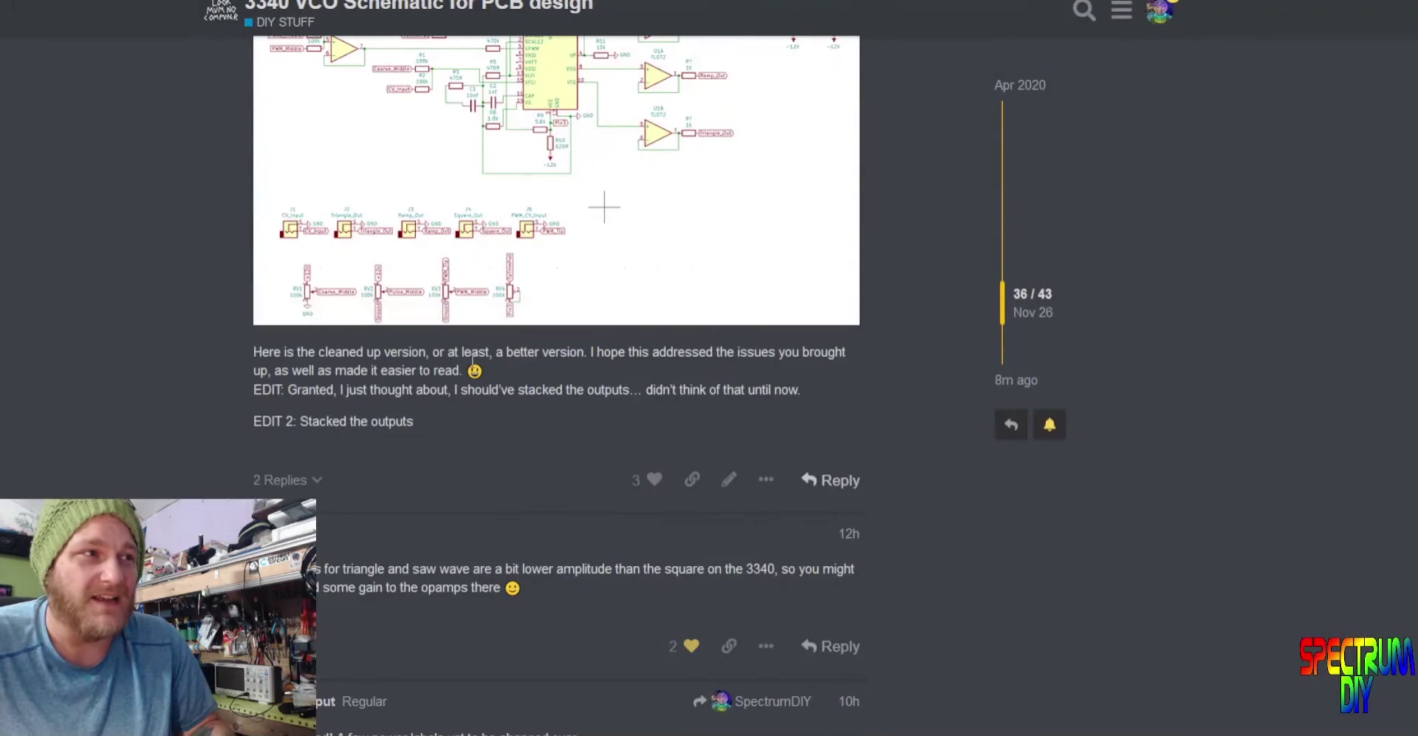
scroll(543, 442, "down", 3)
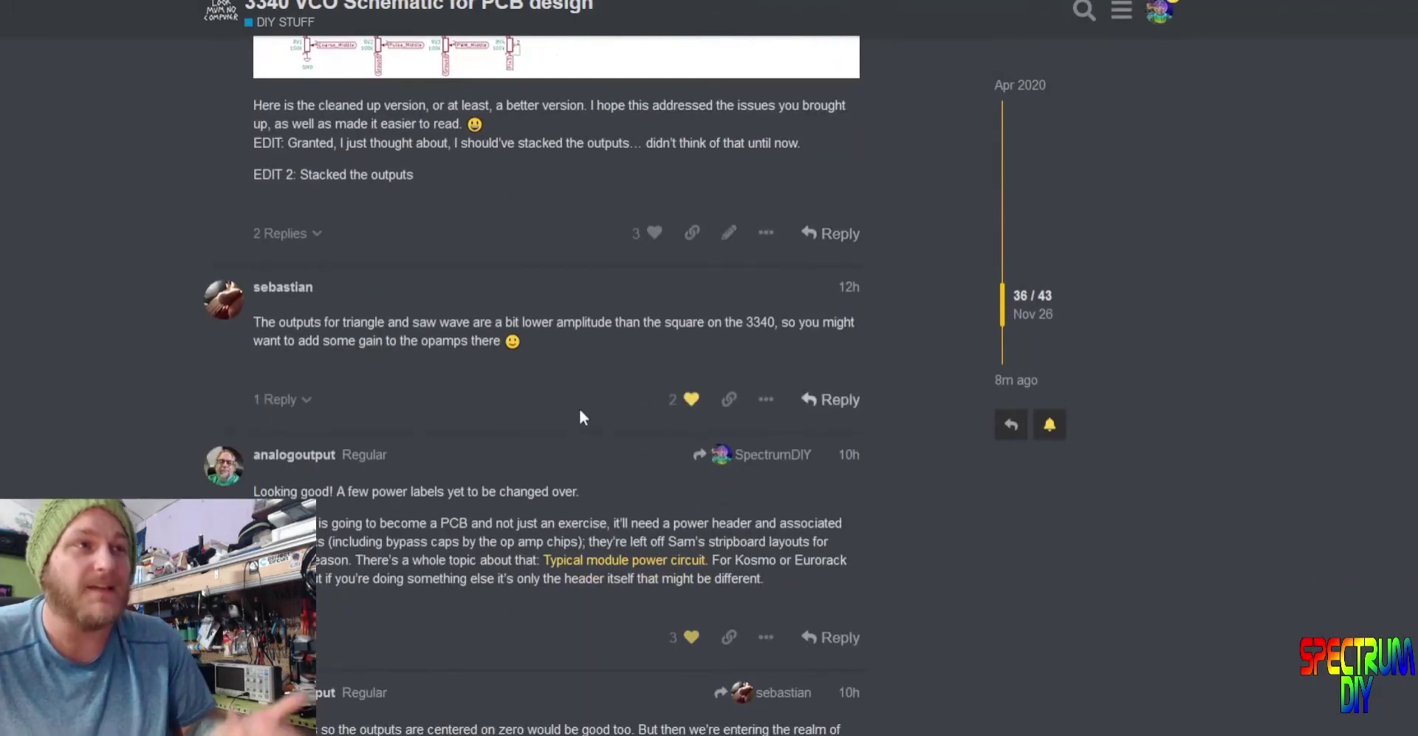
scroll(498, 425, "down", 1)
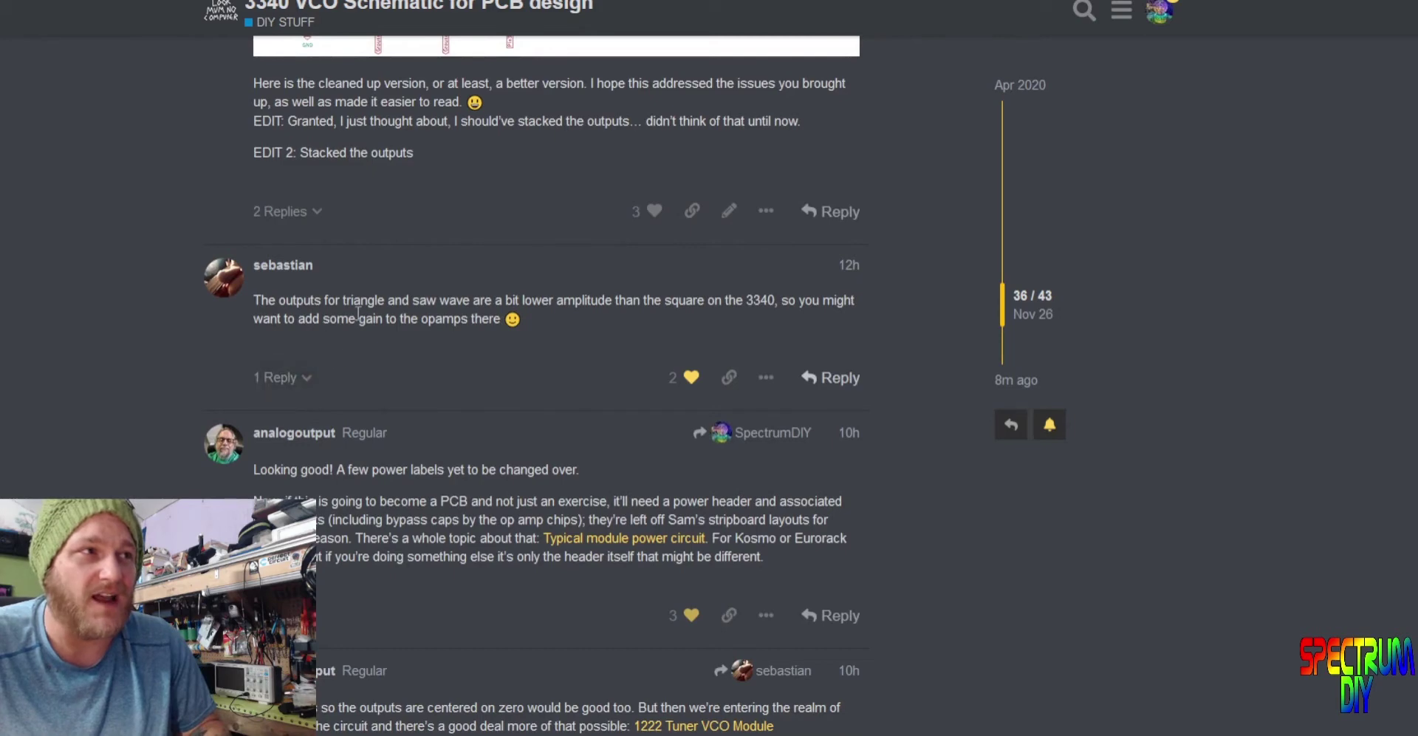
scroll(548, 384, "down", 2)
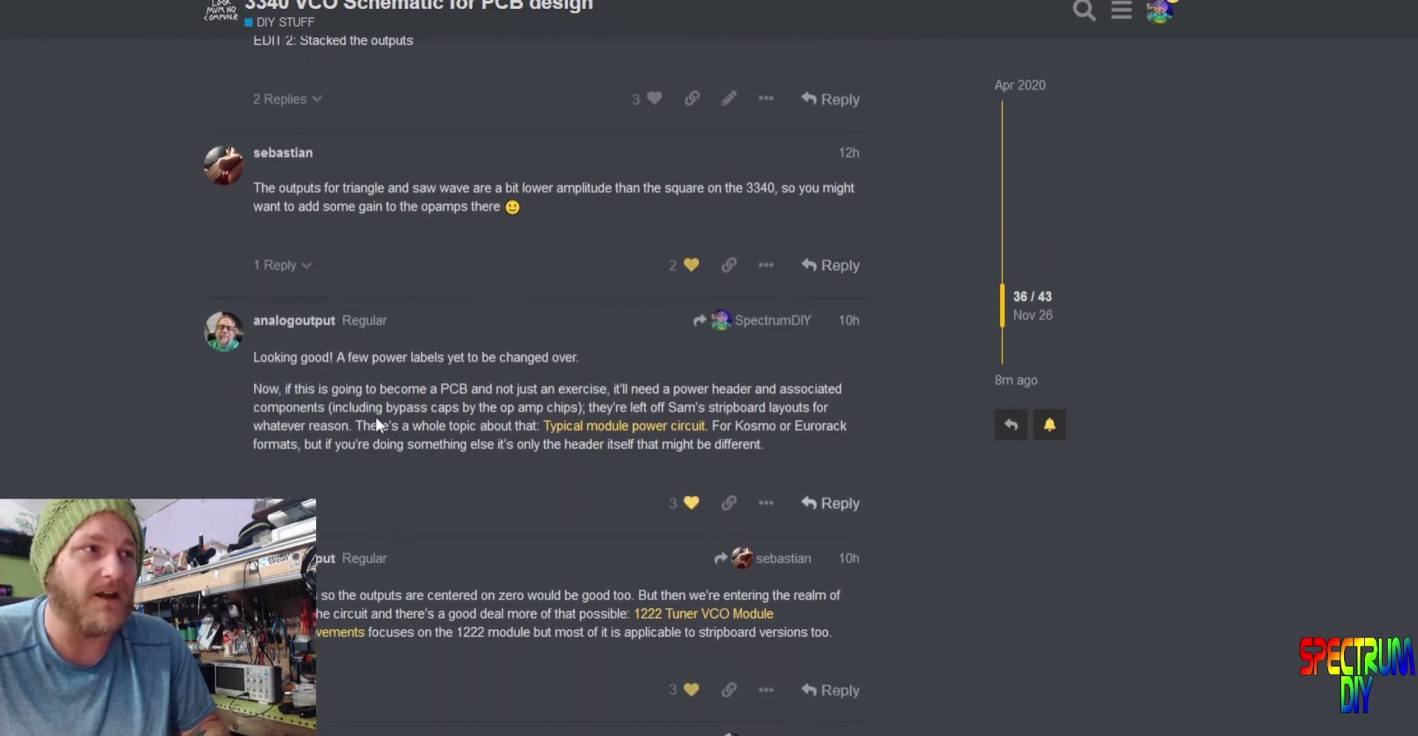
scroll(365, 406, "down", 1)
scroll(473, 398, "down", 2)
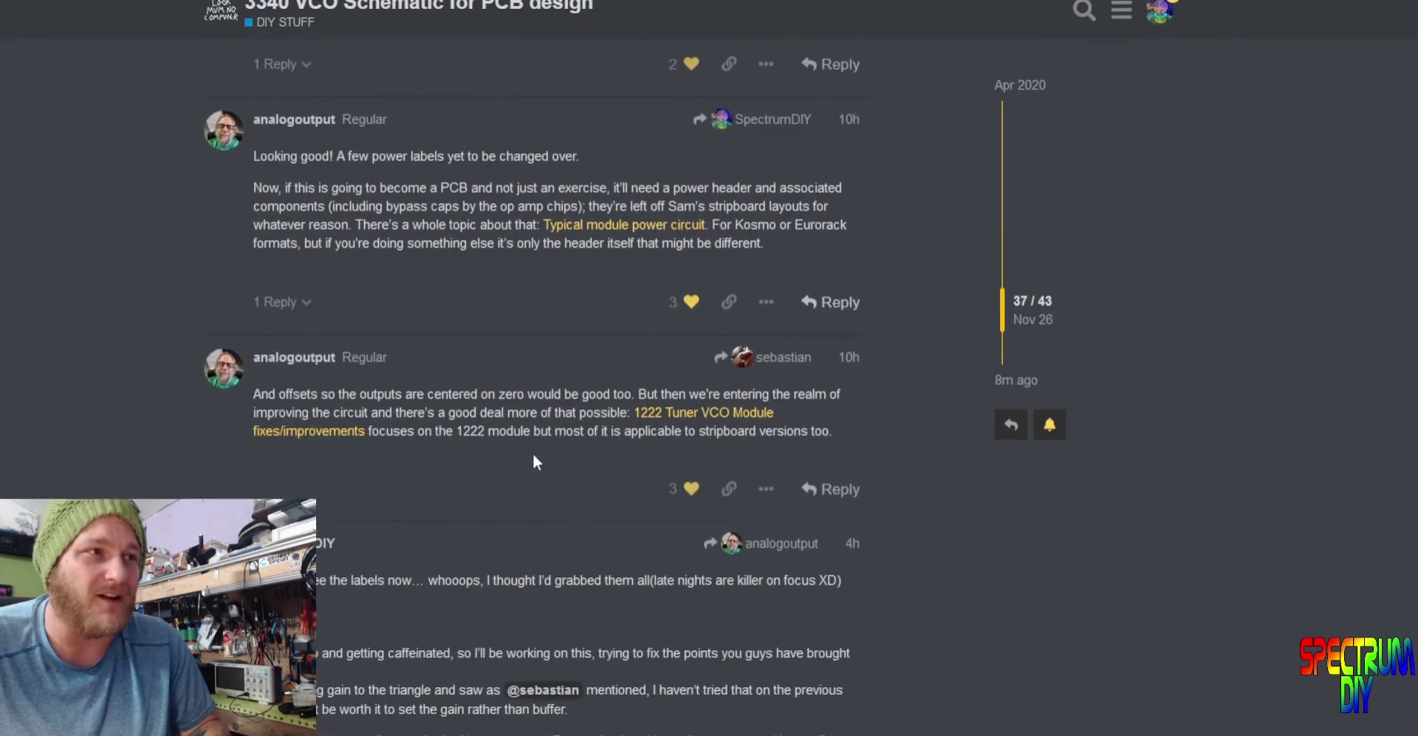
scroll(536, 462, "down", 1)
scroll(406, 311, "down", 2)
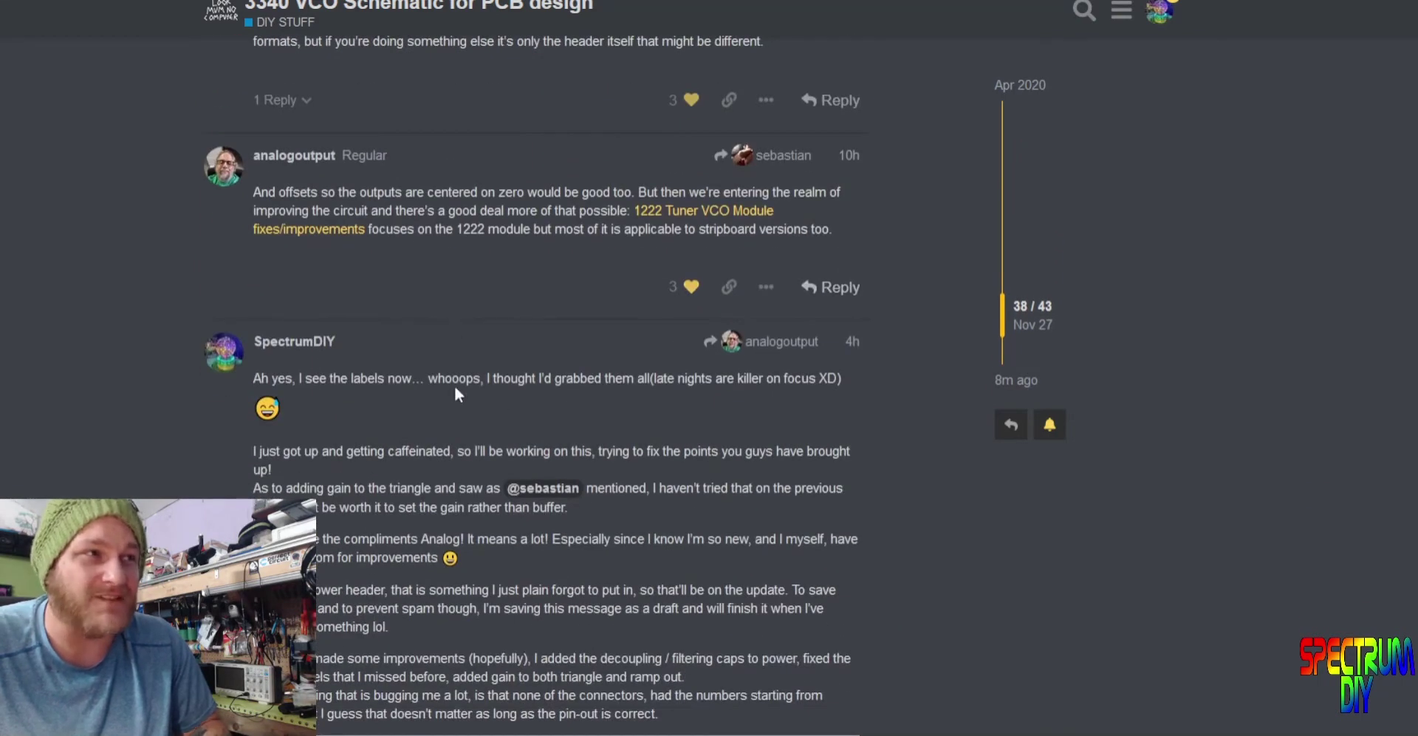
scroll(453, 384, "down", 1)
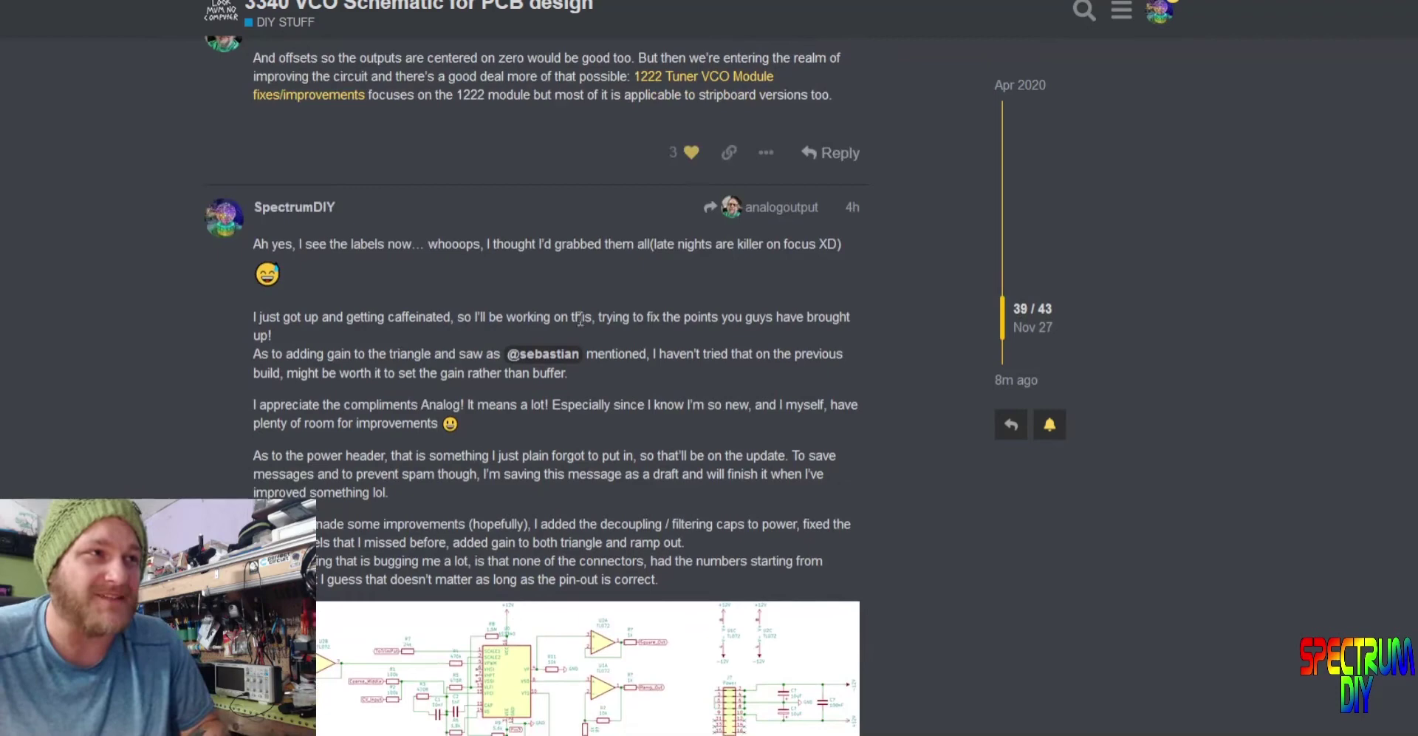
scroll(398, 199, "down", 1)
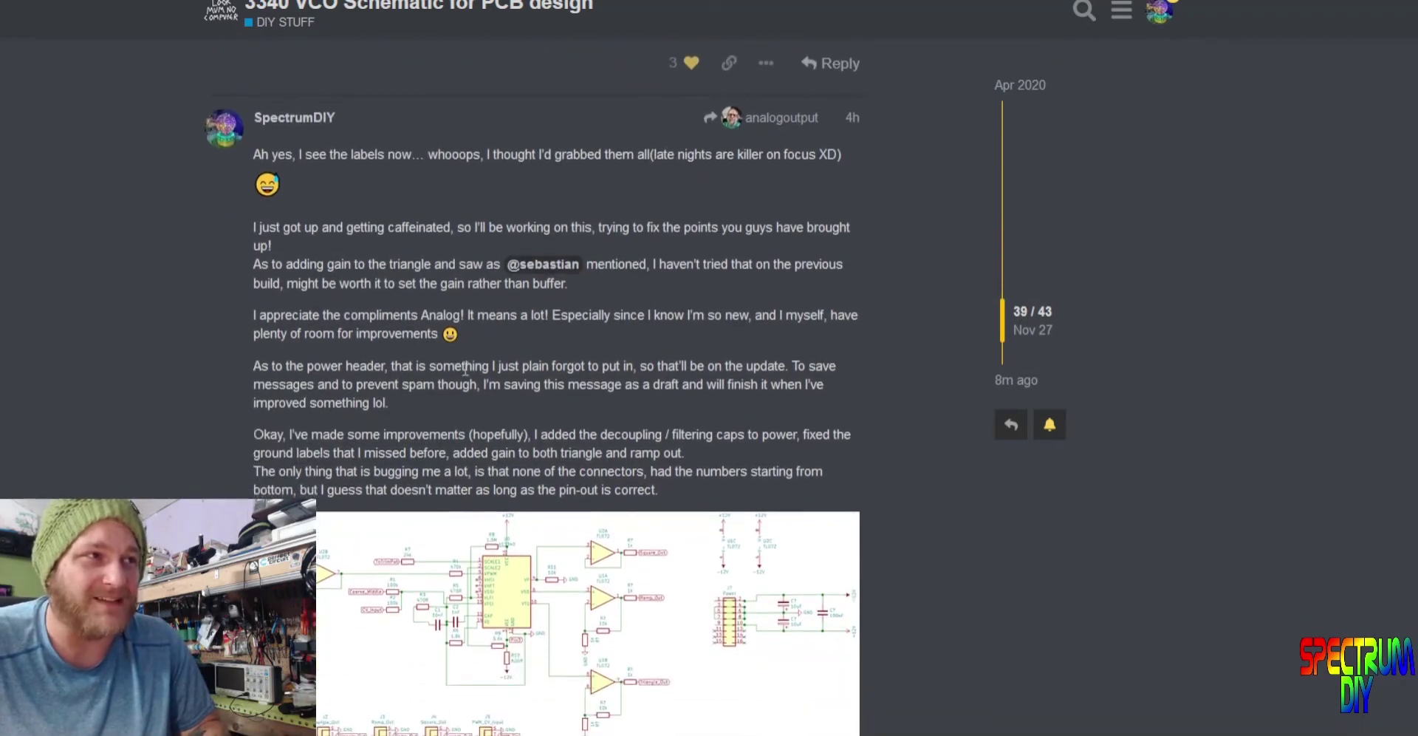
scroll(465, 369, "down", 1)
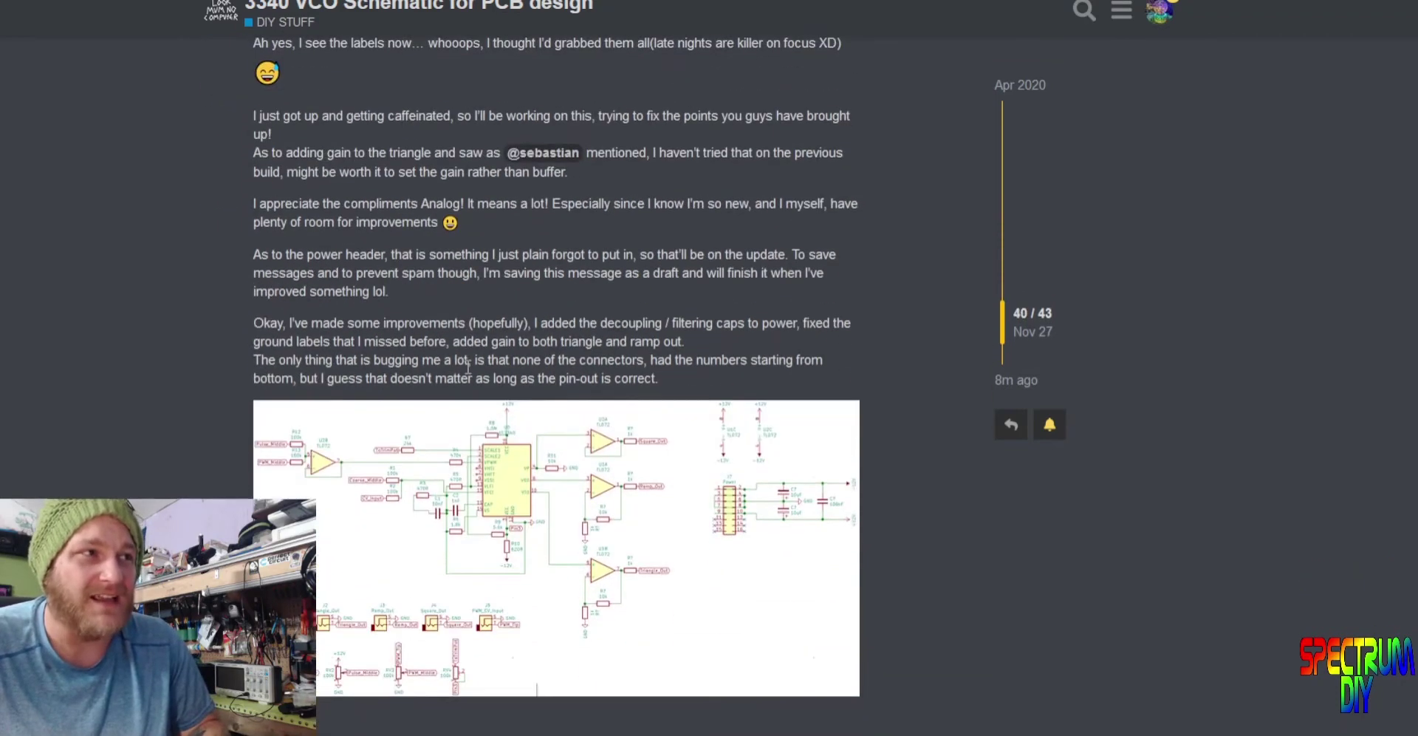
View the revised schematic with the power header full-size, then close it.
left_click(449, 493)
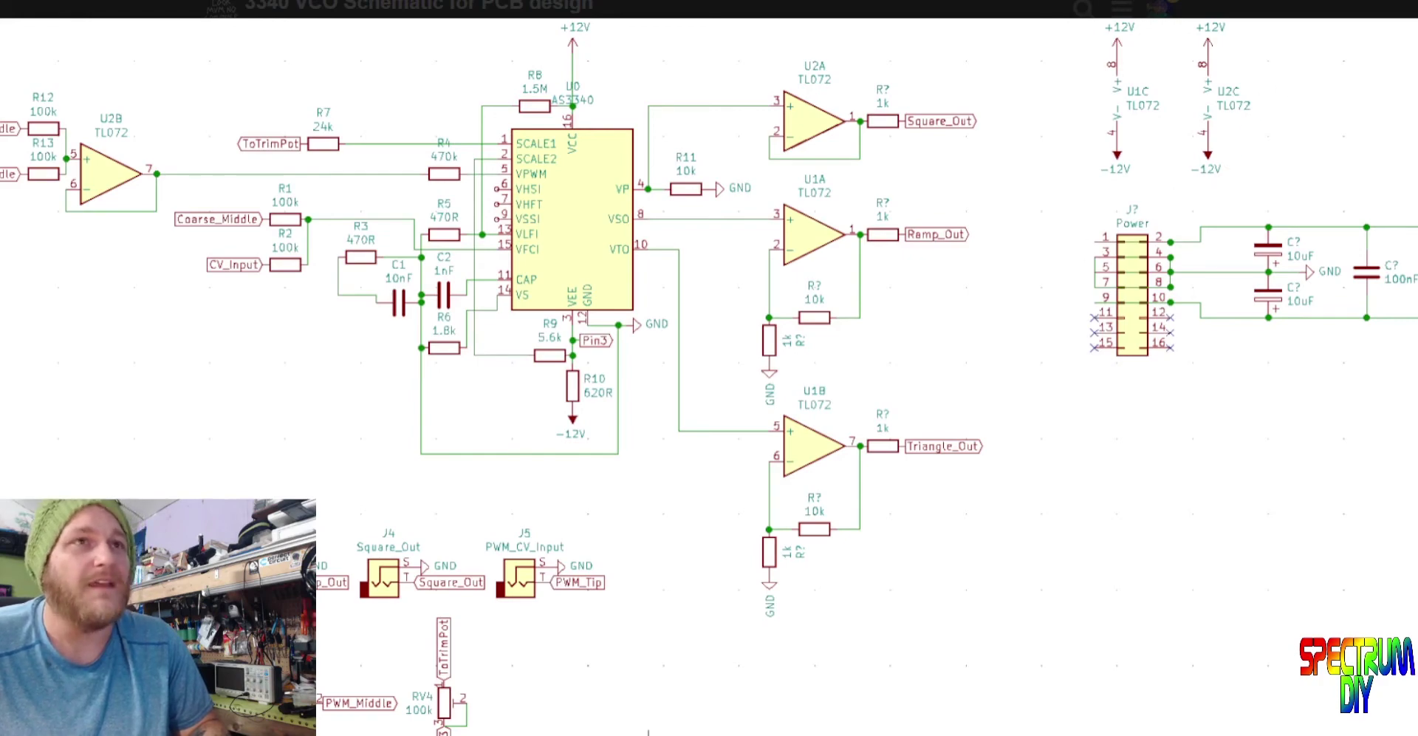
key("Escape")
scroll(746, 410, "down", 4)
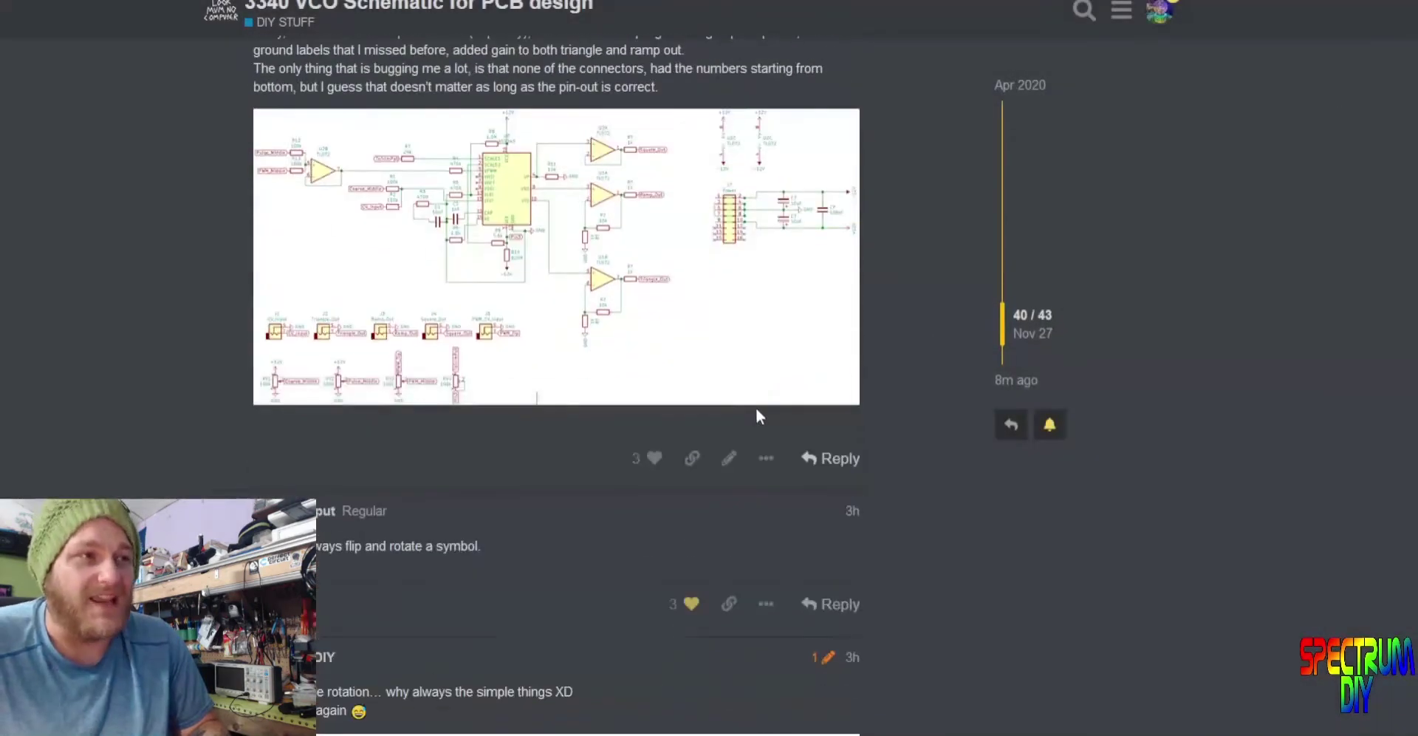
Go to the linked topic 'AS3340 VCO /w hard/soft sync, FM modulation'.
scroll(757, 415, "down", 5)
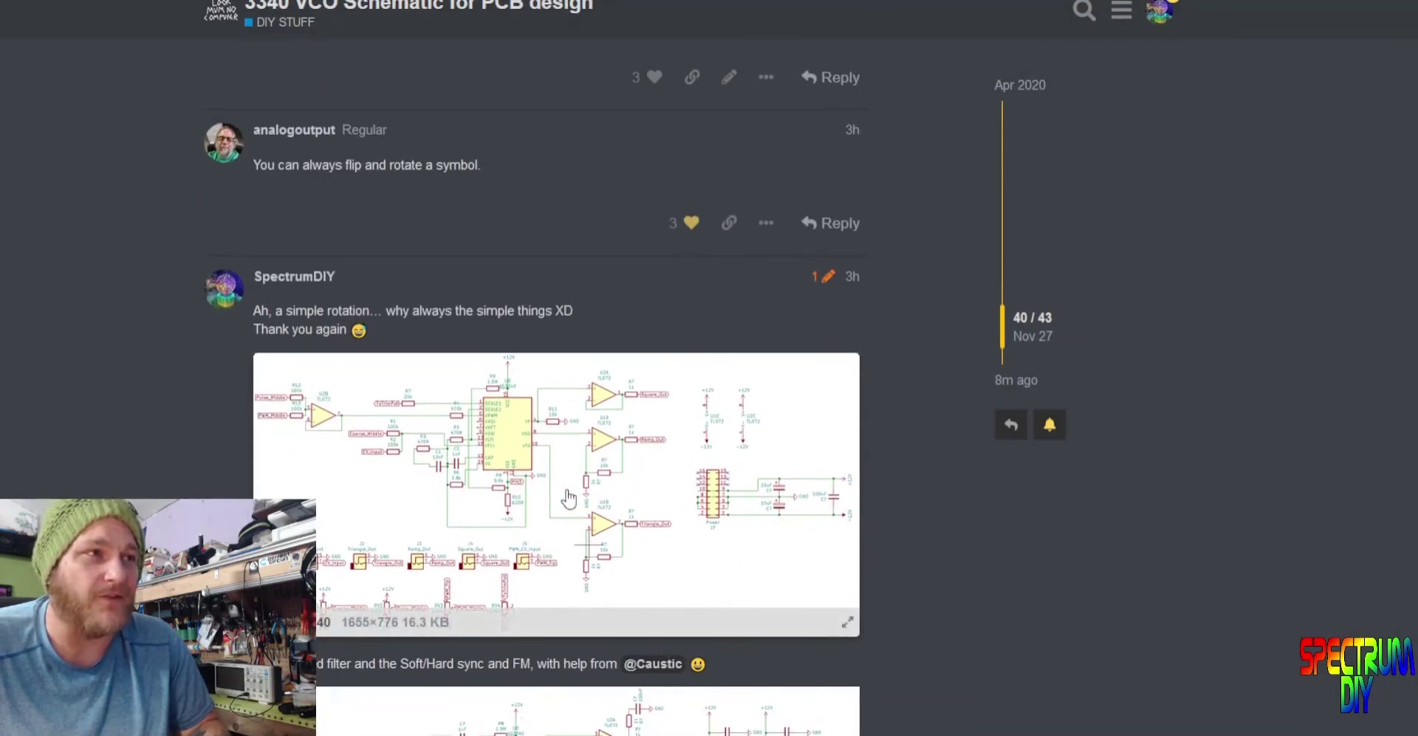
scroll(568, 498, "down", 1)
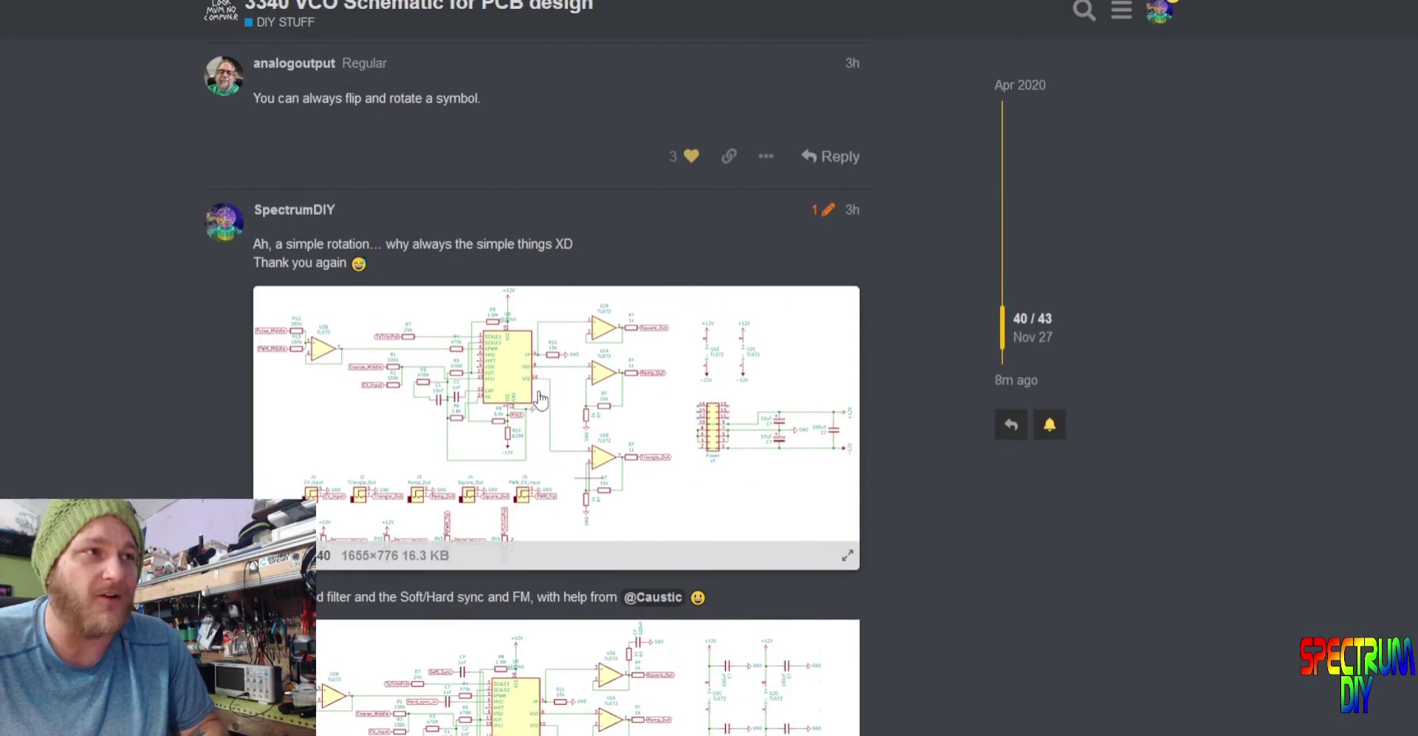
scroll(522, 427, "down", 1)
left_click(280, 553)
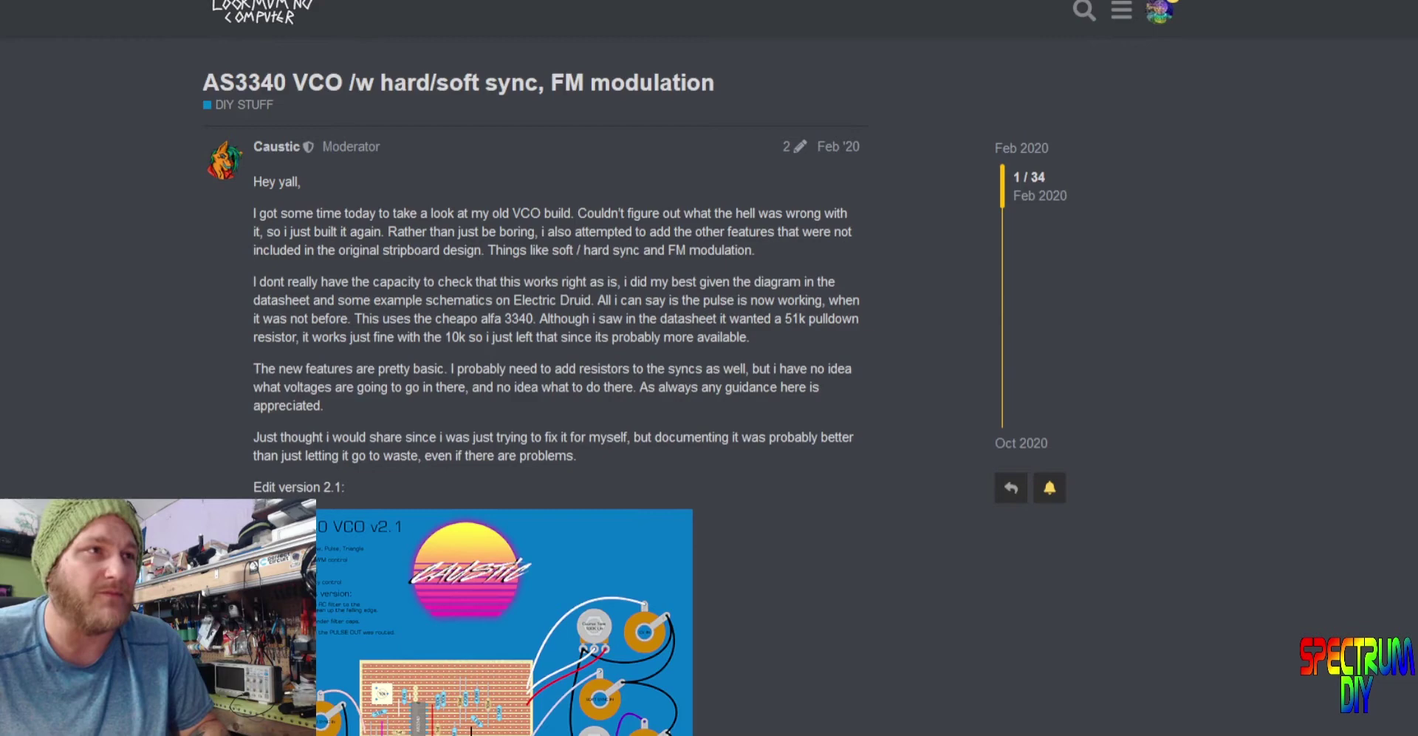
Inspect the AS3340 VCO v2.1 stripboard layout full-size, then close it.
scroll(263, 458, "down", 3)
left_click(567, 437)
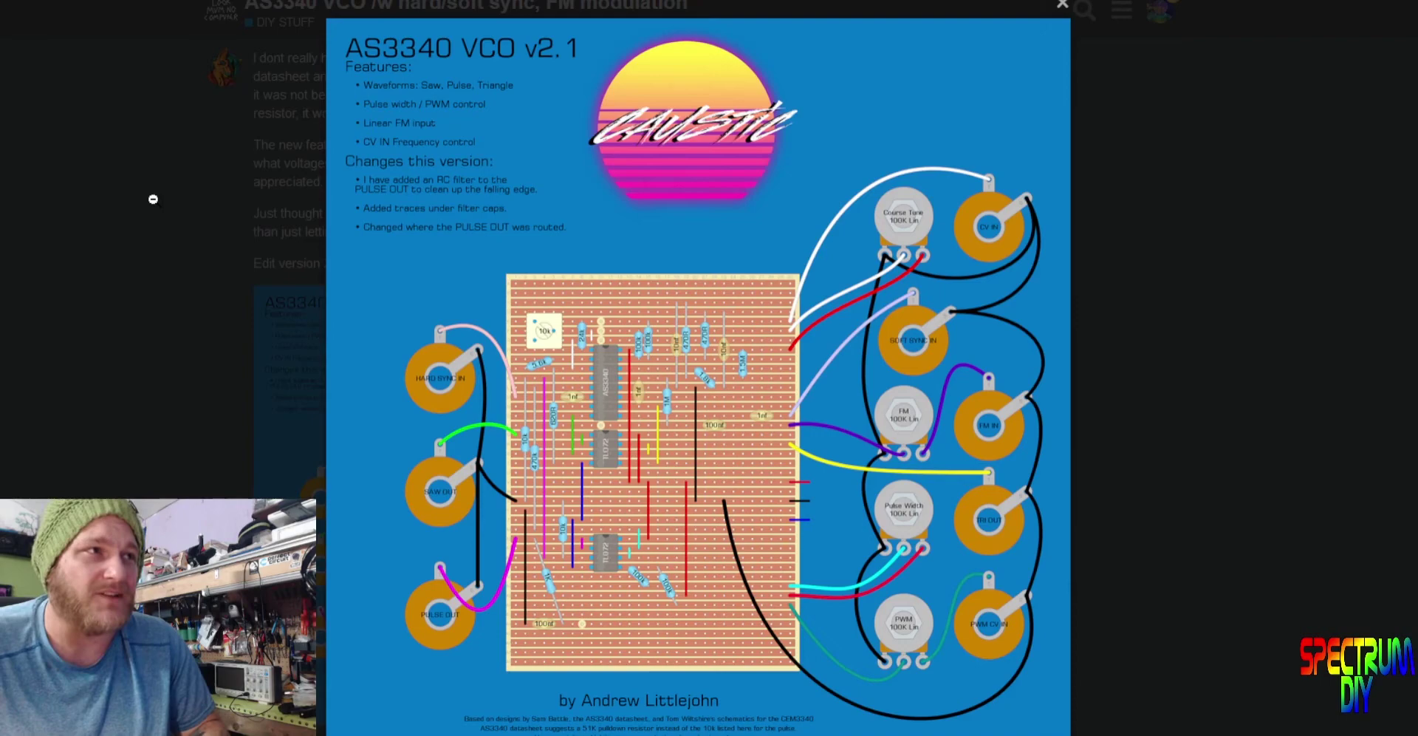
left_click(153, 200)
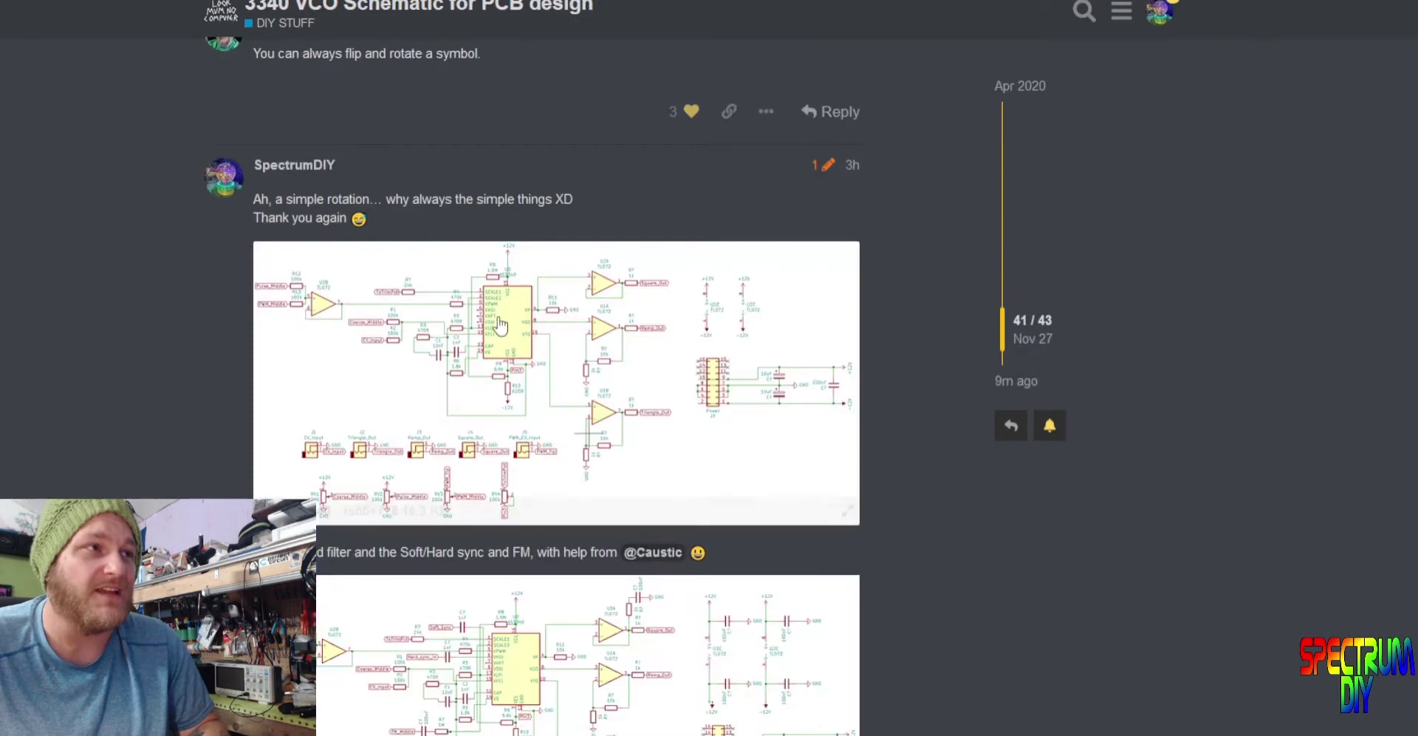
scroll(555, 447, "down", 3)
View the schematic with sync and FM added full-size, then close it.
left_click(555, 447)
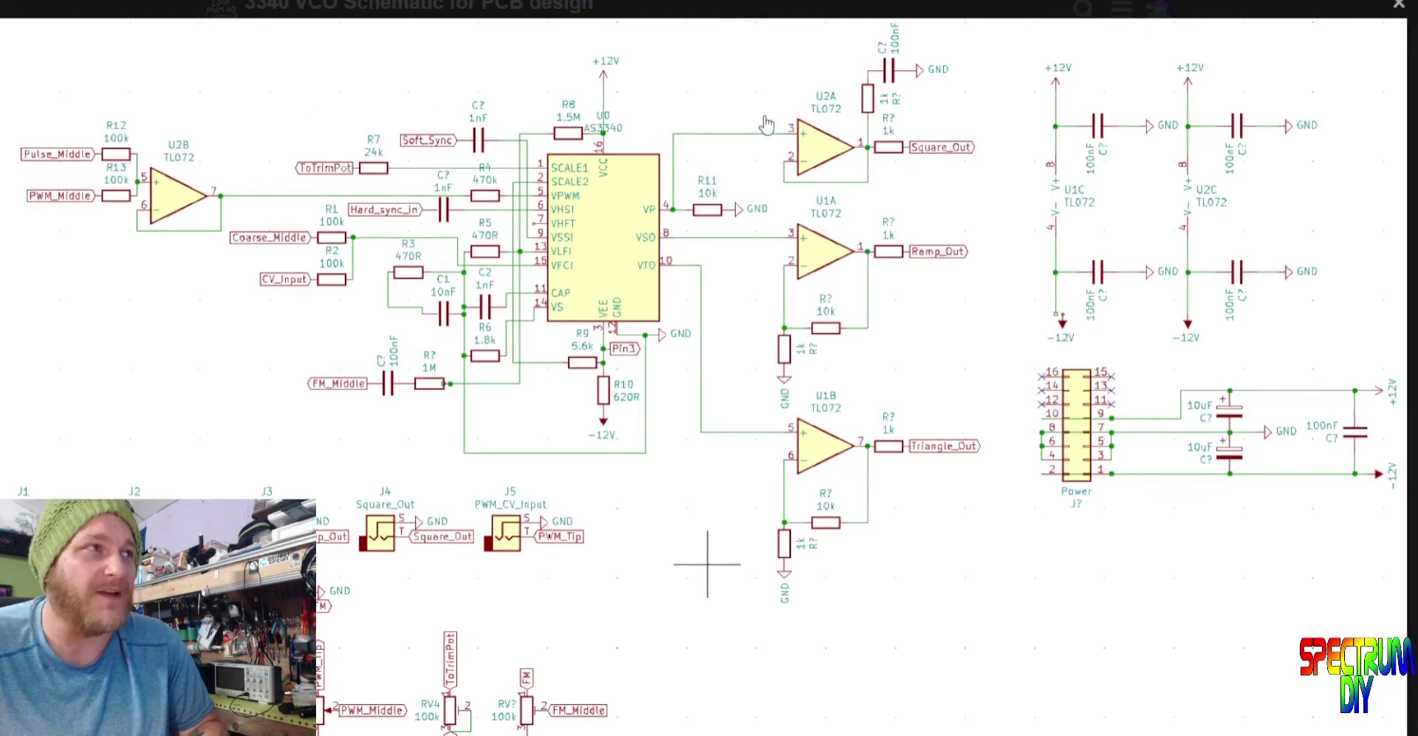
key("Escape")
scroll(631, 401, "down", 5)
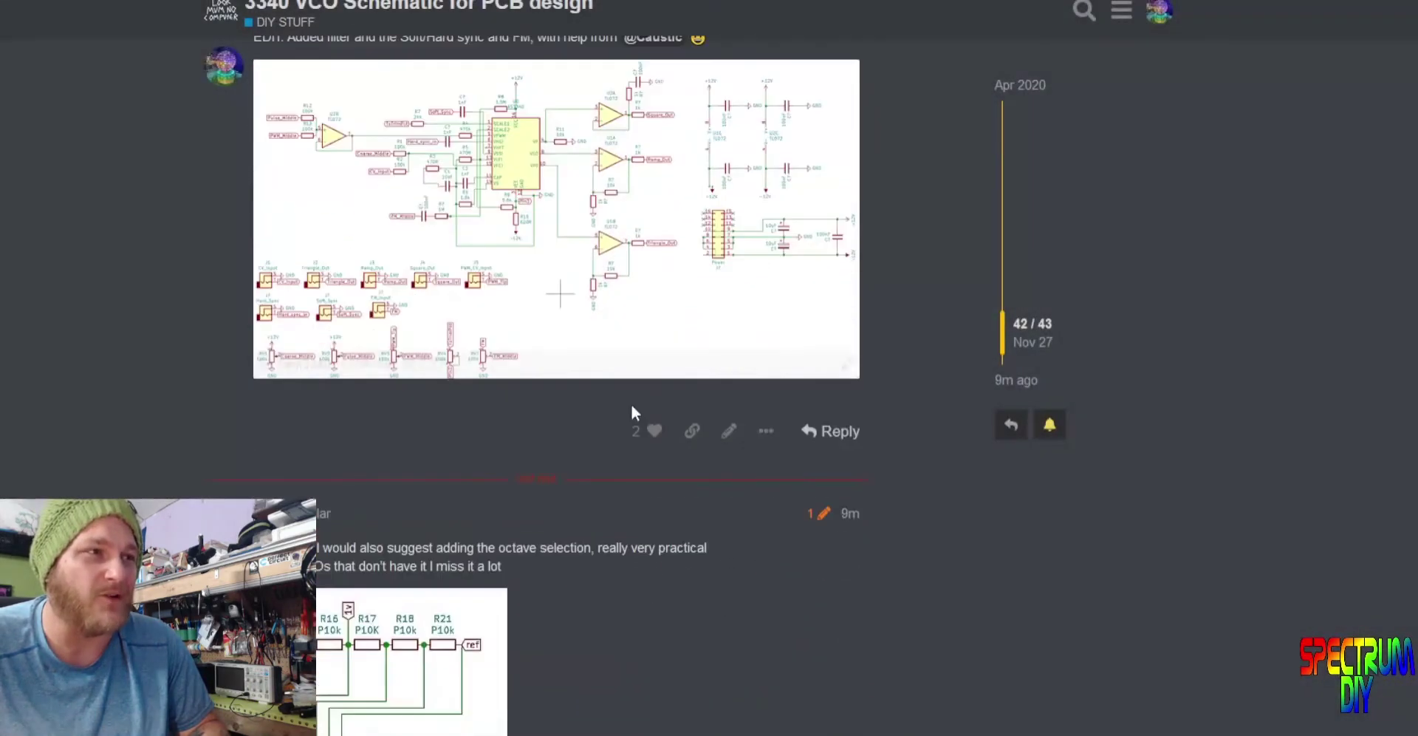
Scroll through the replies and settle on the octave-selection suggestion post.
scroll(536, 443, "down", 1)
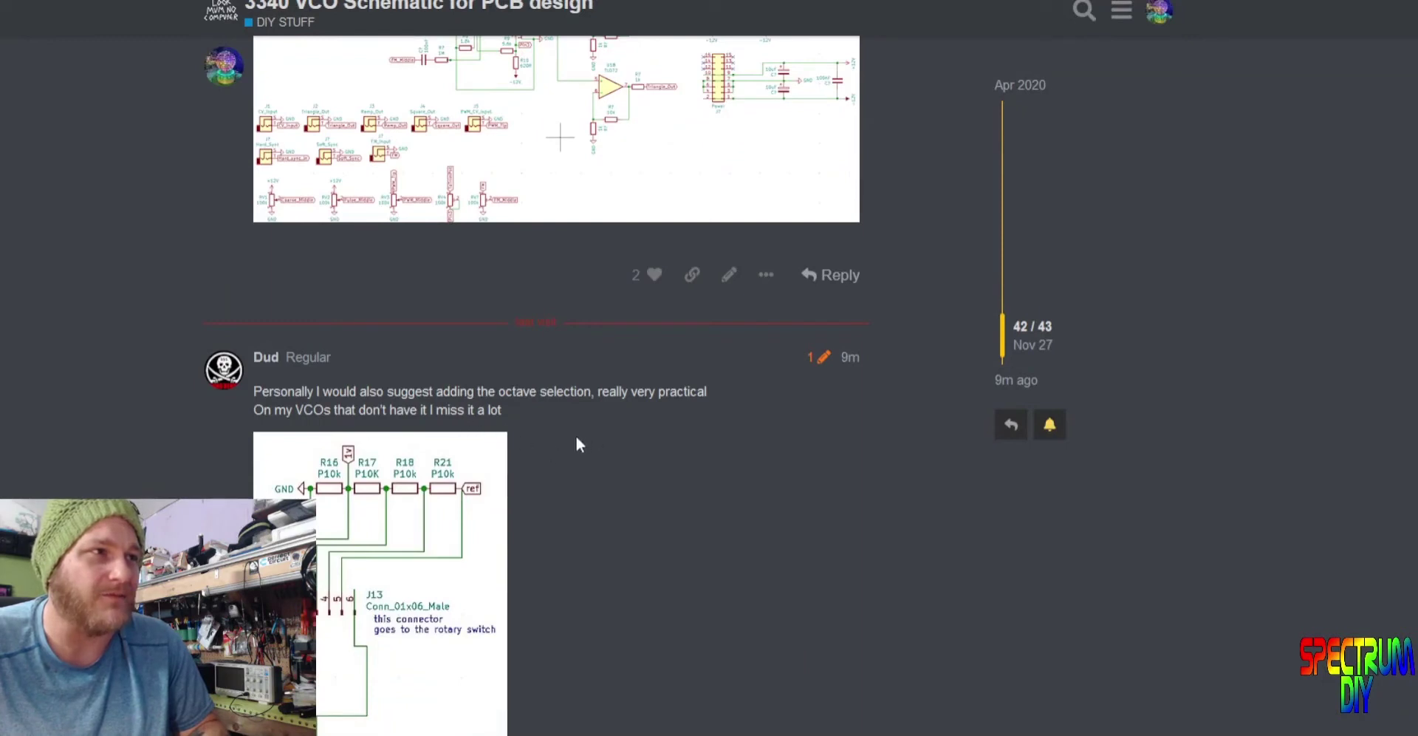
scroll(552, 416, "down", 3)
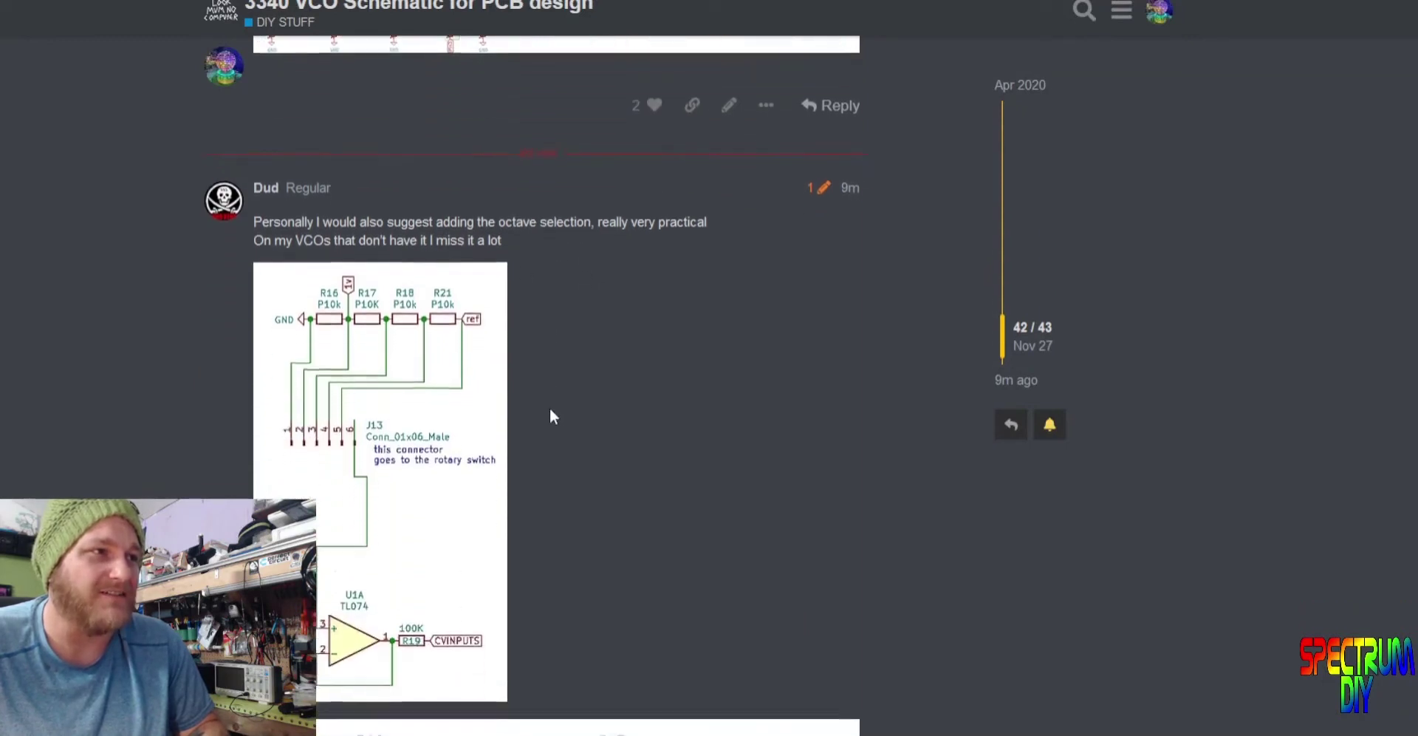
scroll(617, 380, "down", 4)
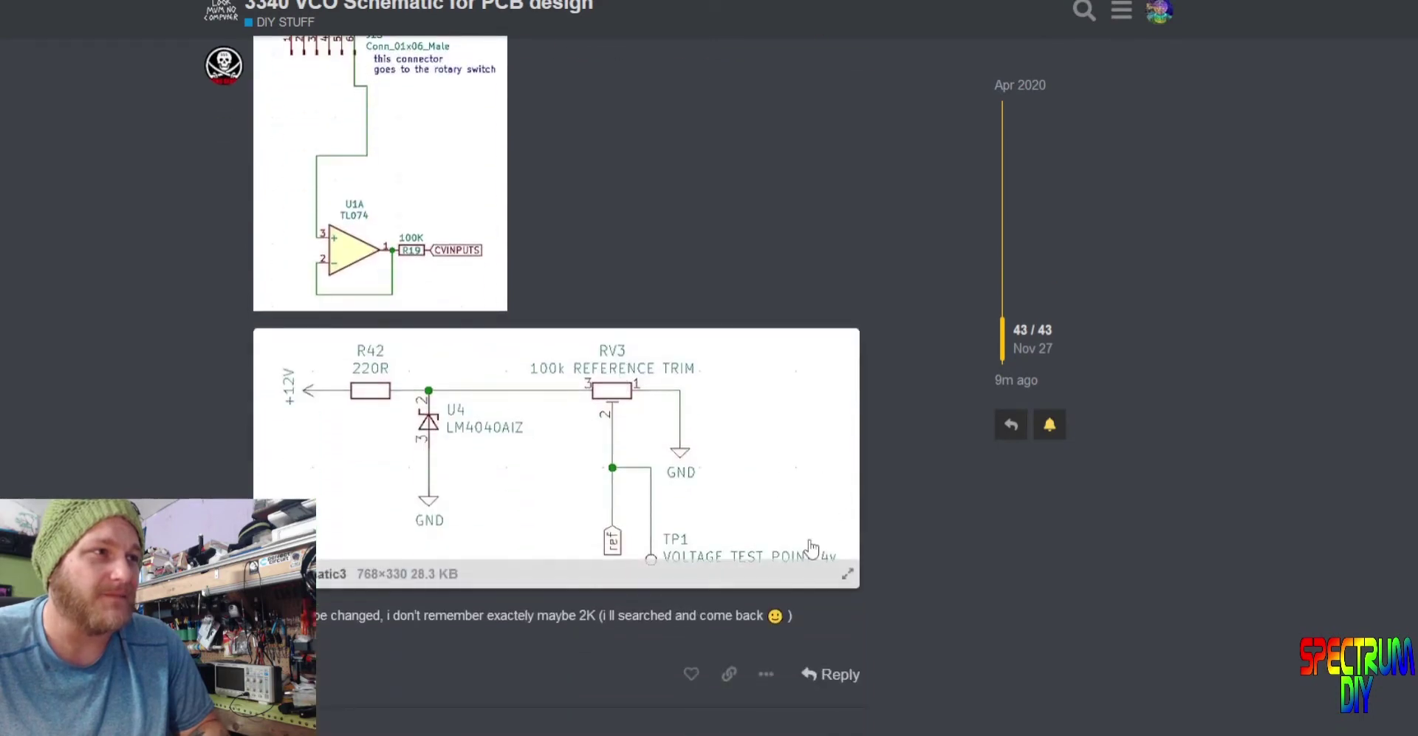
scroll(849, 508, "up", 3)
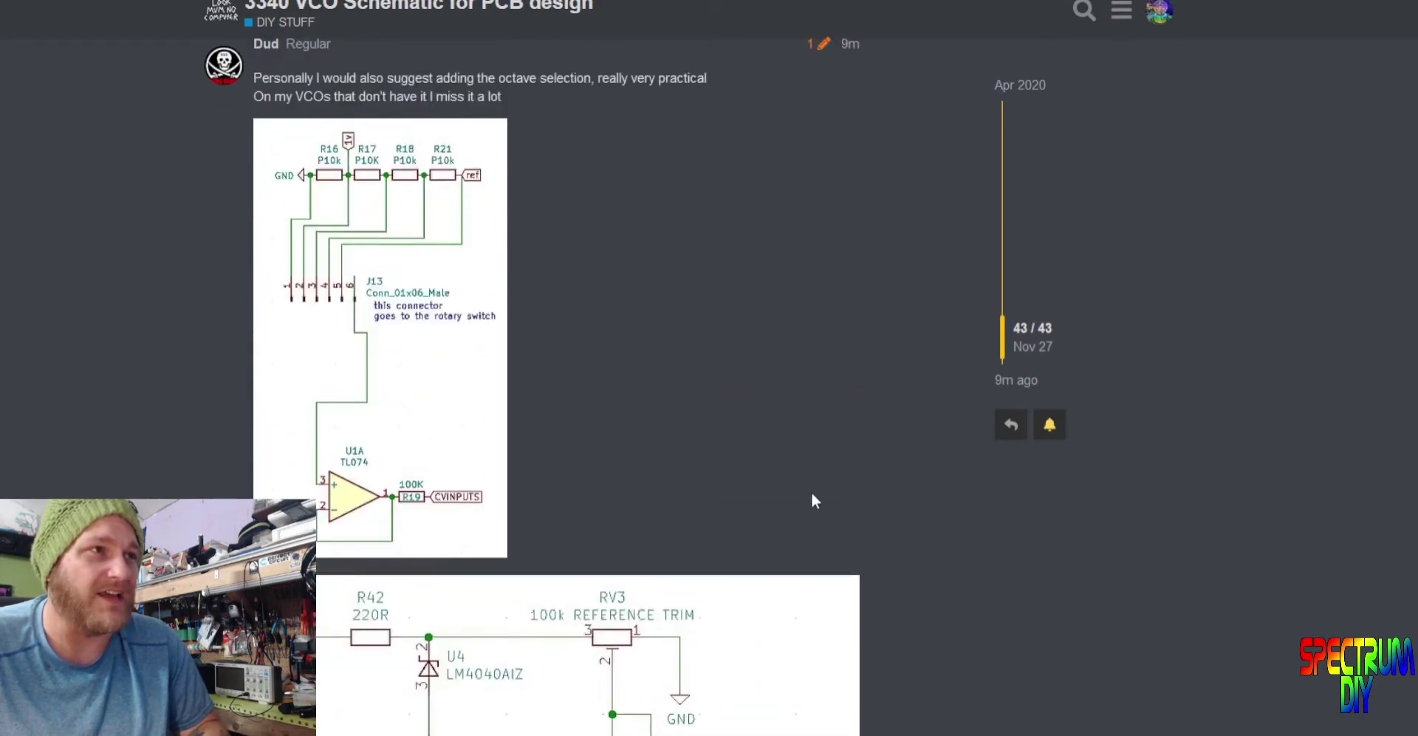
scroll(812, 501, "down", 3)
scroll(731, 476, "up", 2)
scroll(615, 531, "up", 2)
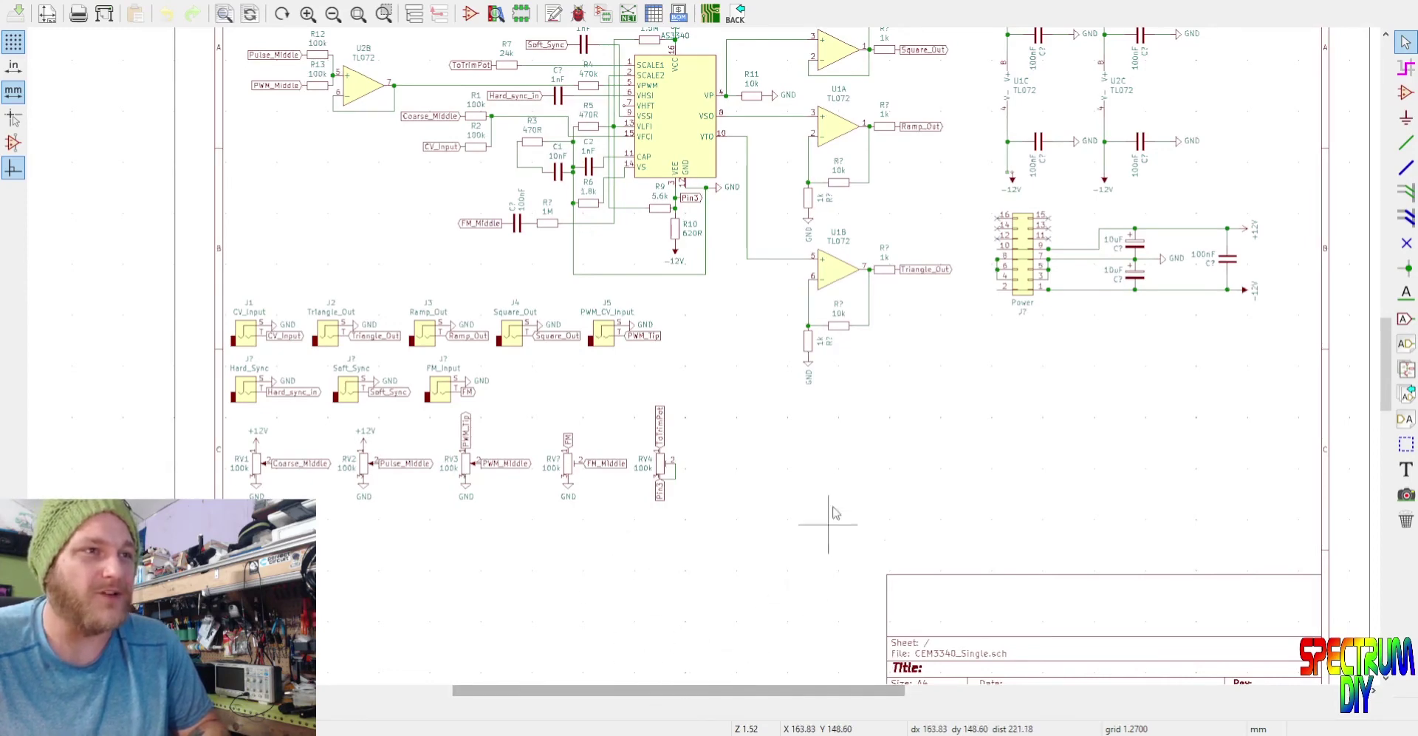
Zoom in on the Power connector and the TL072 op-amp buffer stages.
scroll(928, 383, "down", 2)
scroll(1026, 370, "up", 5)
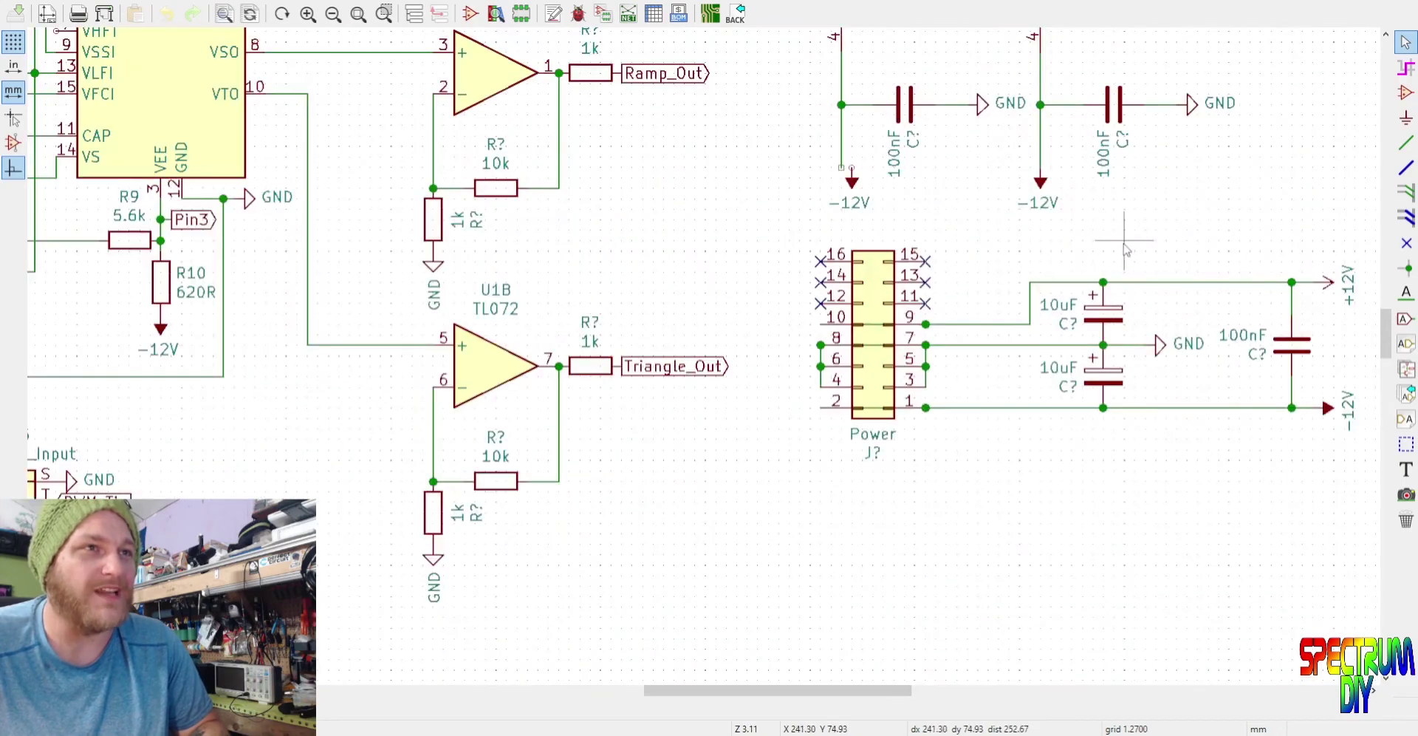
scroll(816, 329, "down", 2)
scroll(896, 310, "up", 3)
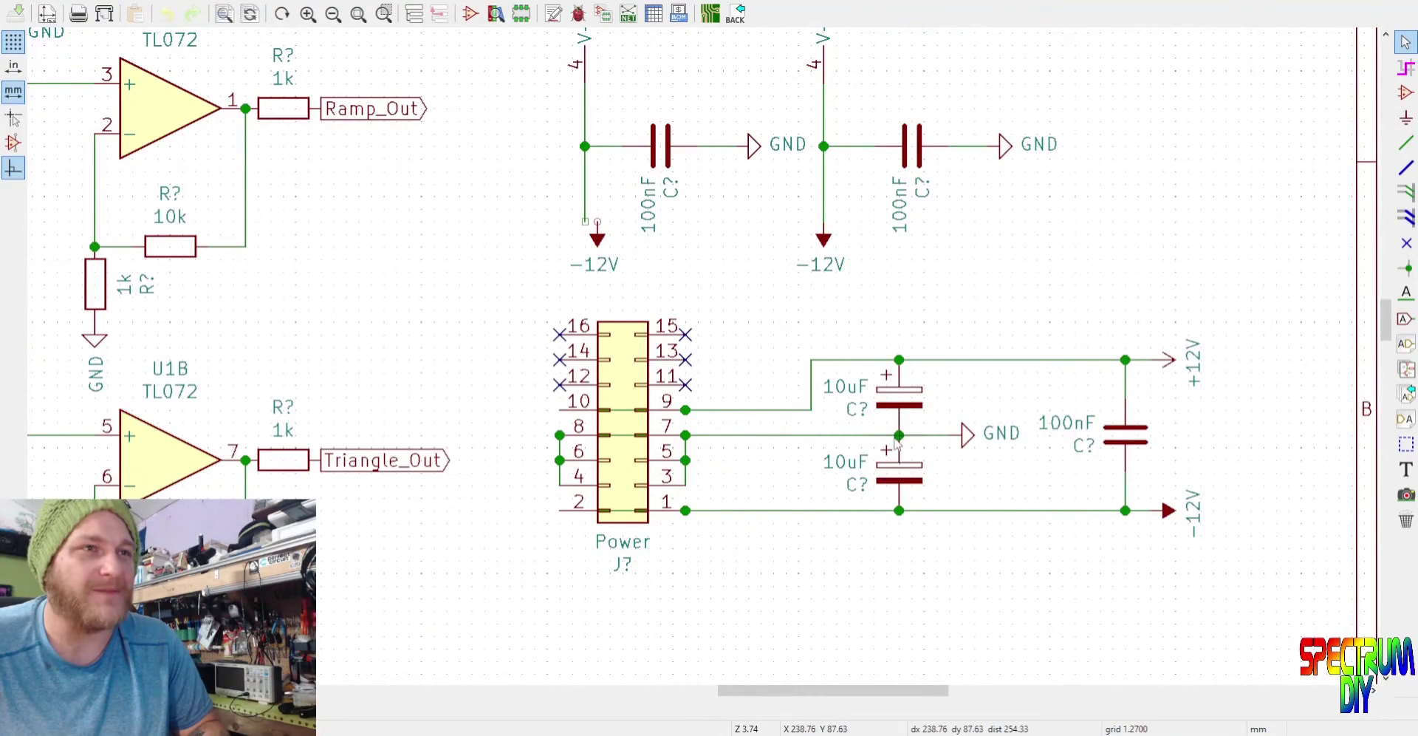
scroll(1128, 441, "down", 1)
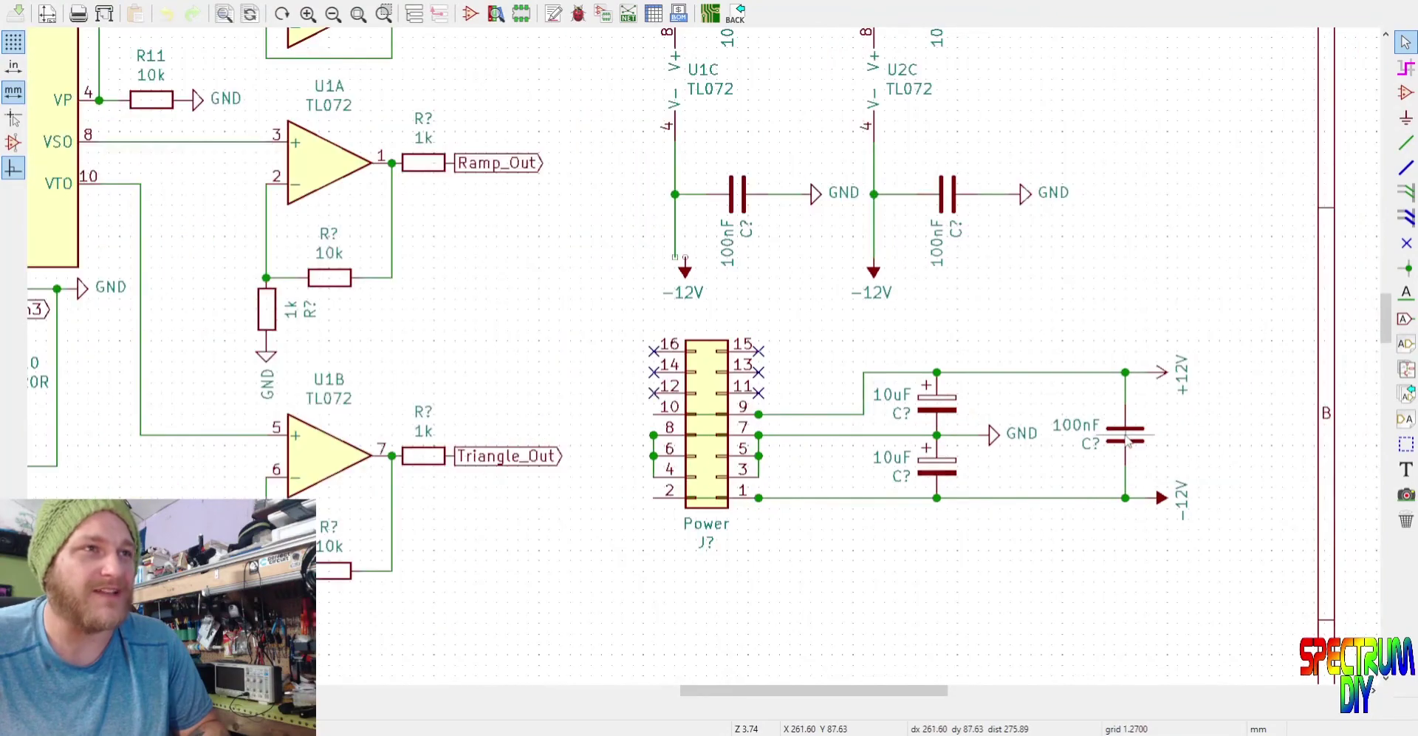
scroll(1128, 440, "down", 1)
scroll(1101, 332, "up", 2)
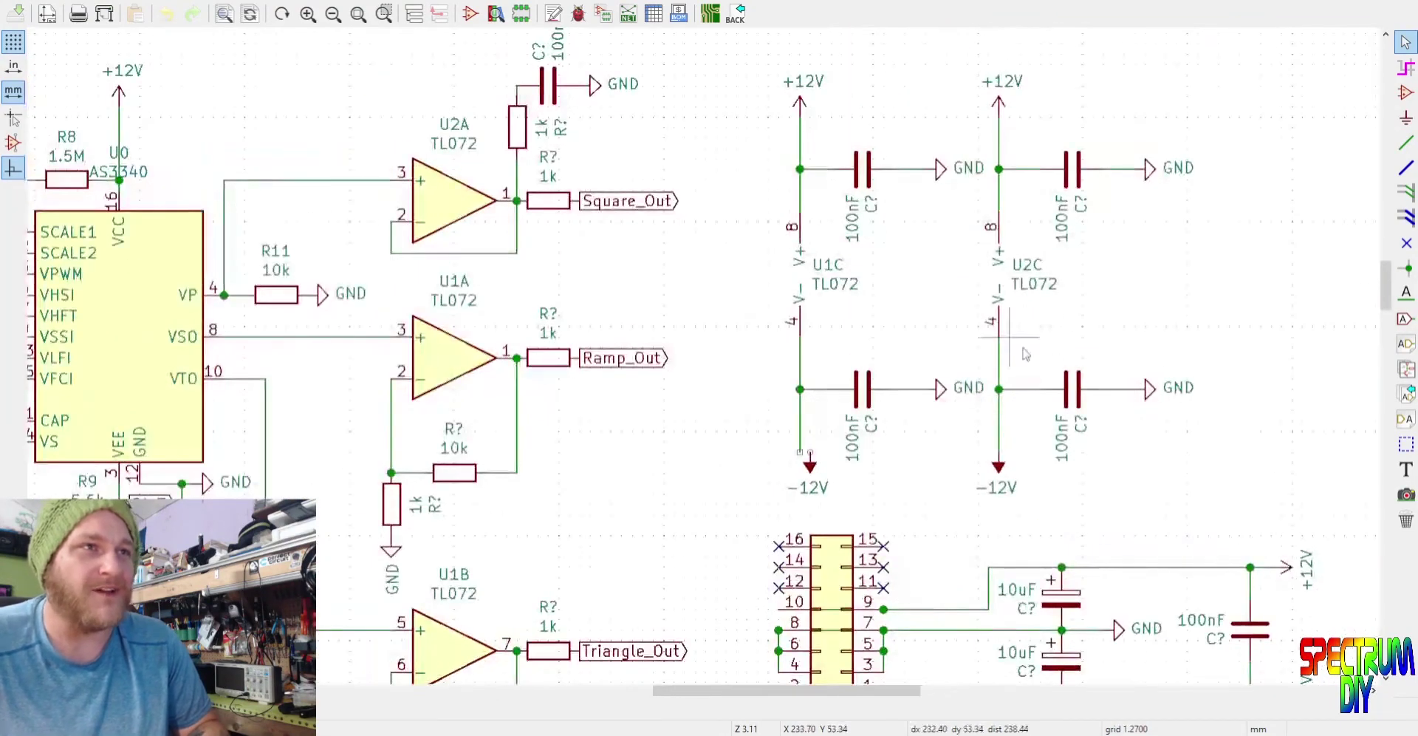
Pan across the R4 and R5 input resistors to the AS3340 and its input network.
middle_click_drag(779, 278, 999, 360)
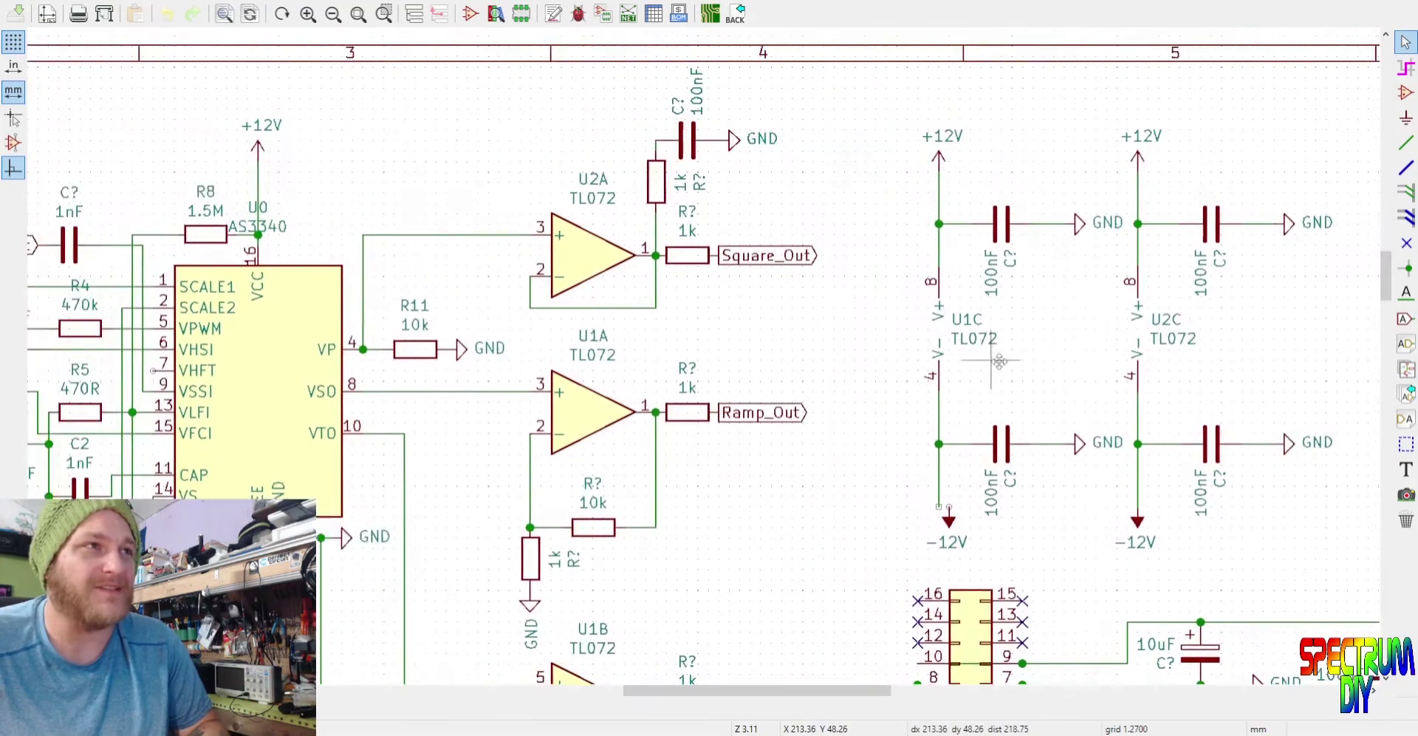
scroll(999, 361, "up", 1)
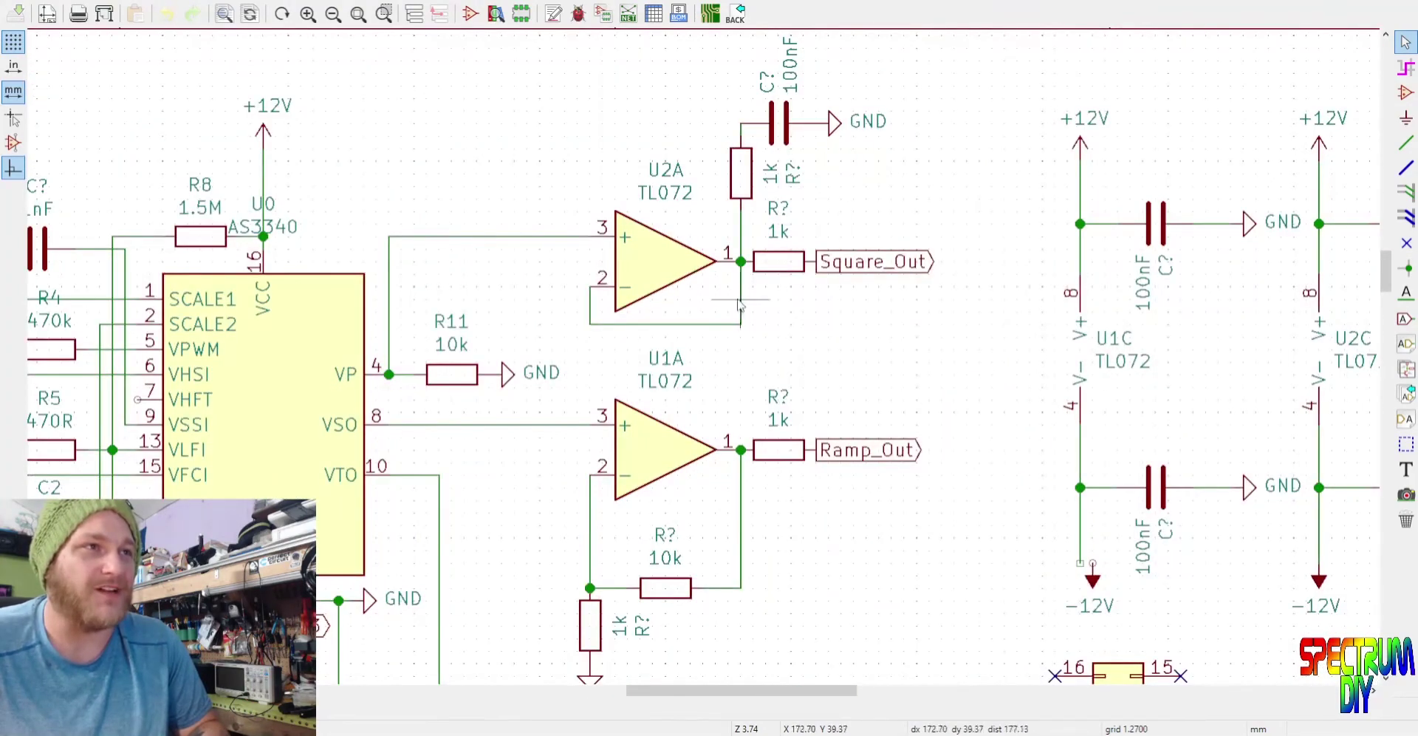
middle_click_drag(739, 304, 1211, 260)
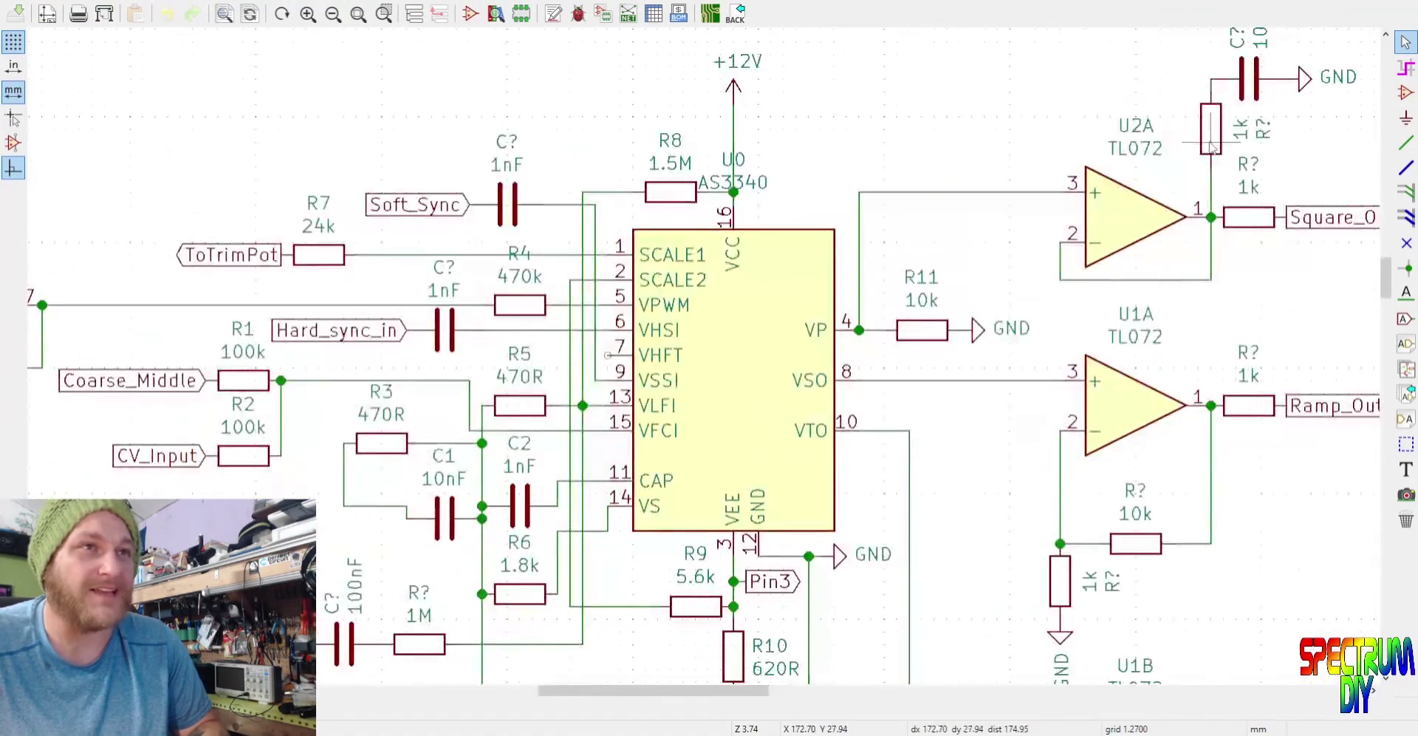
scroll(732, 275, "up", 1)
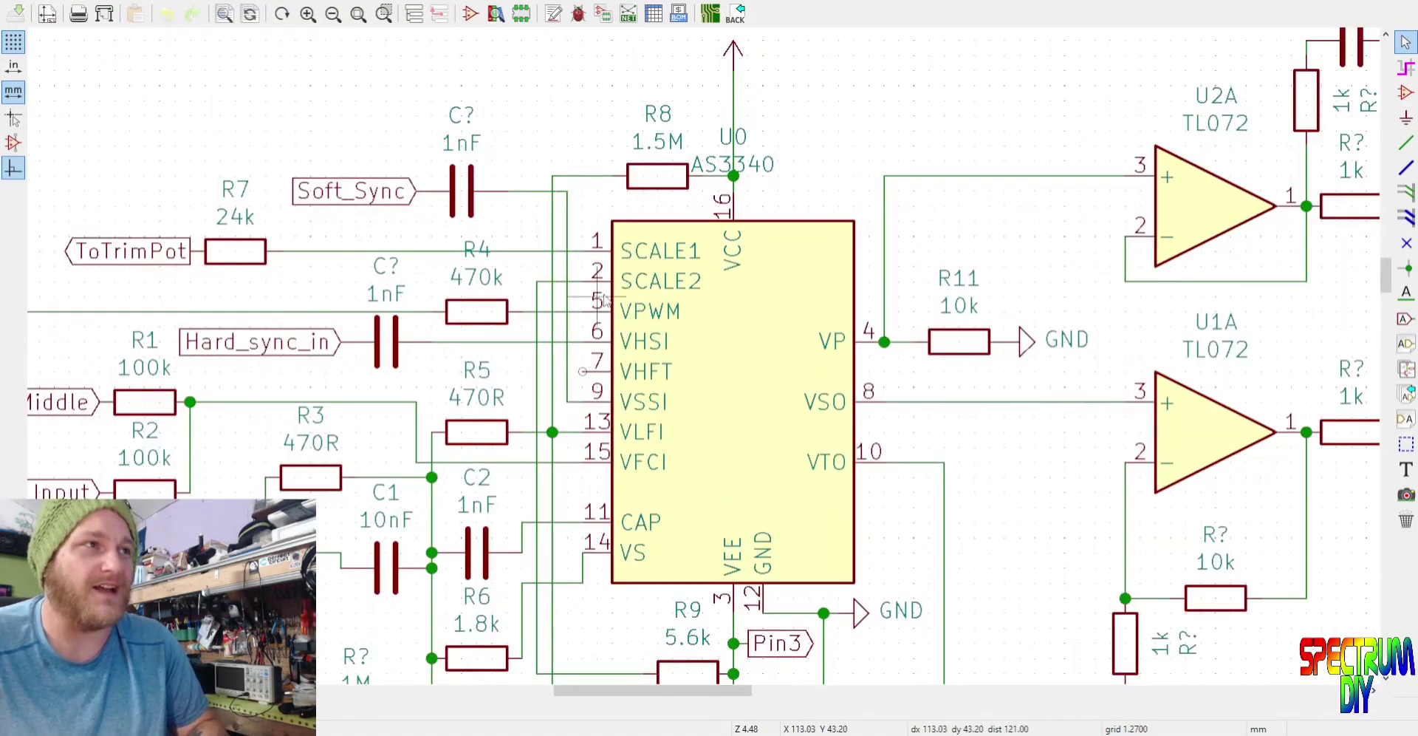
middle_click_drag(604, 299, 1041, 289)
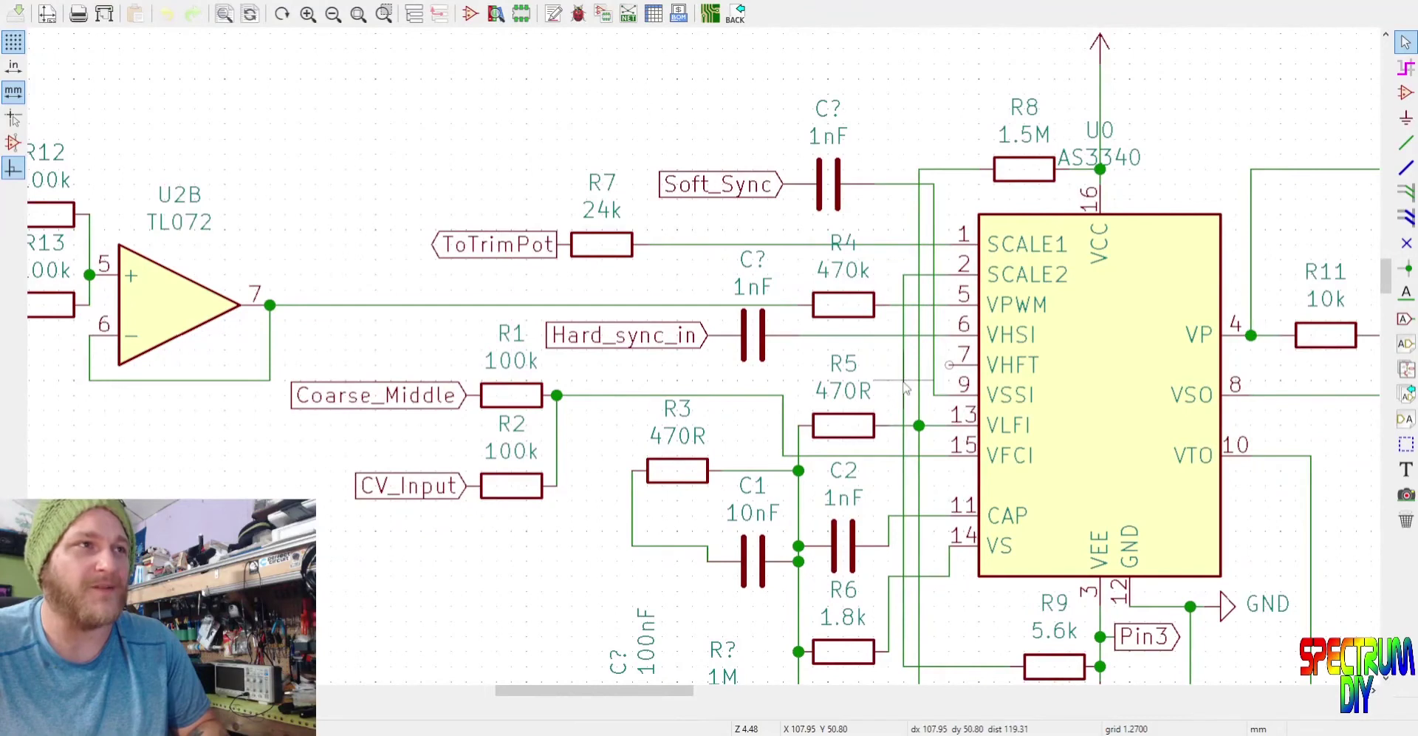
middle_click_drag(721, 425, 746, 329)
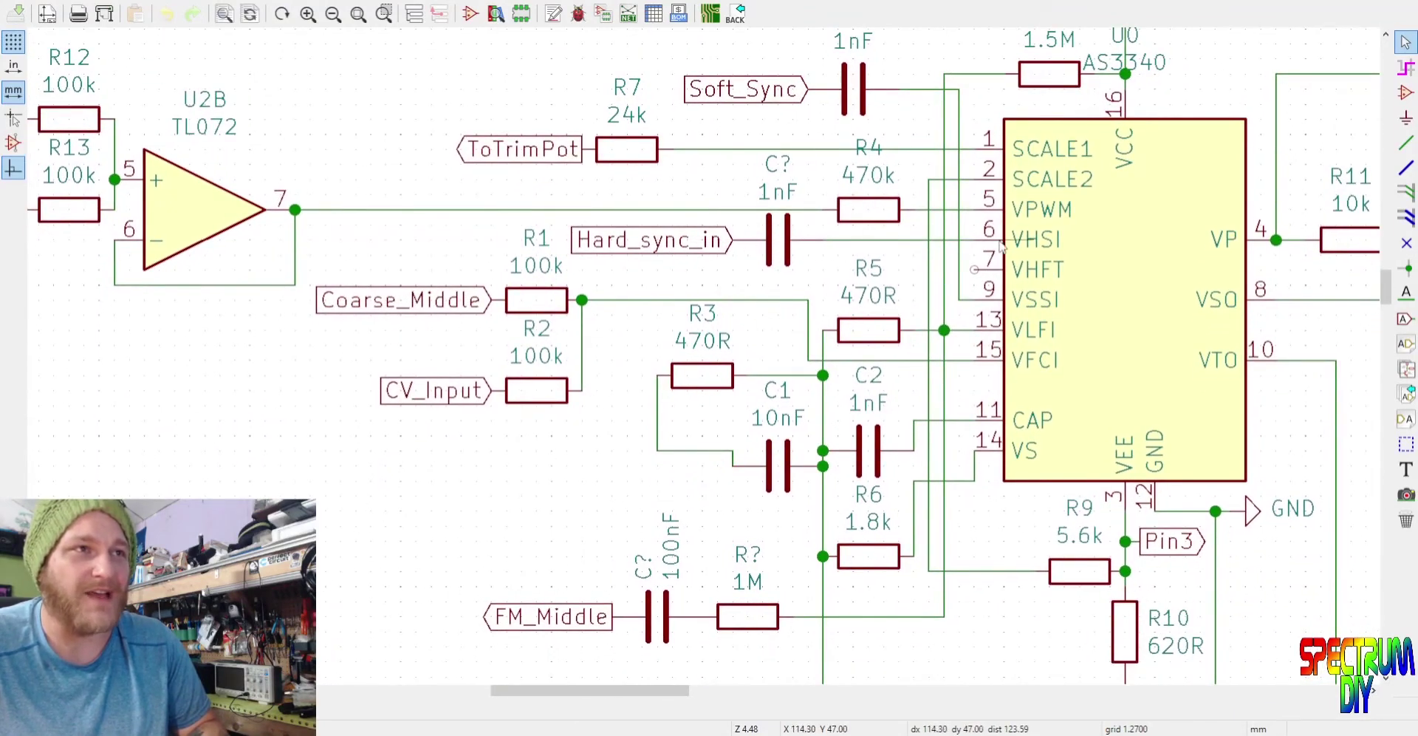
middle_click_drag(714, 353, 710, 214)
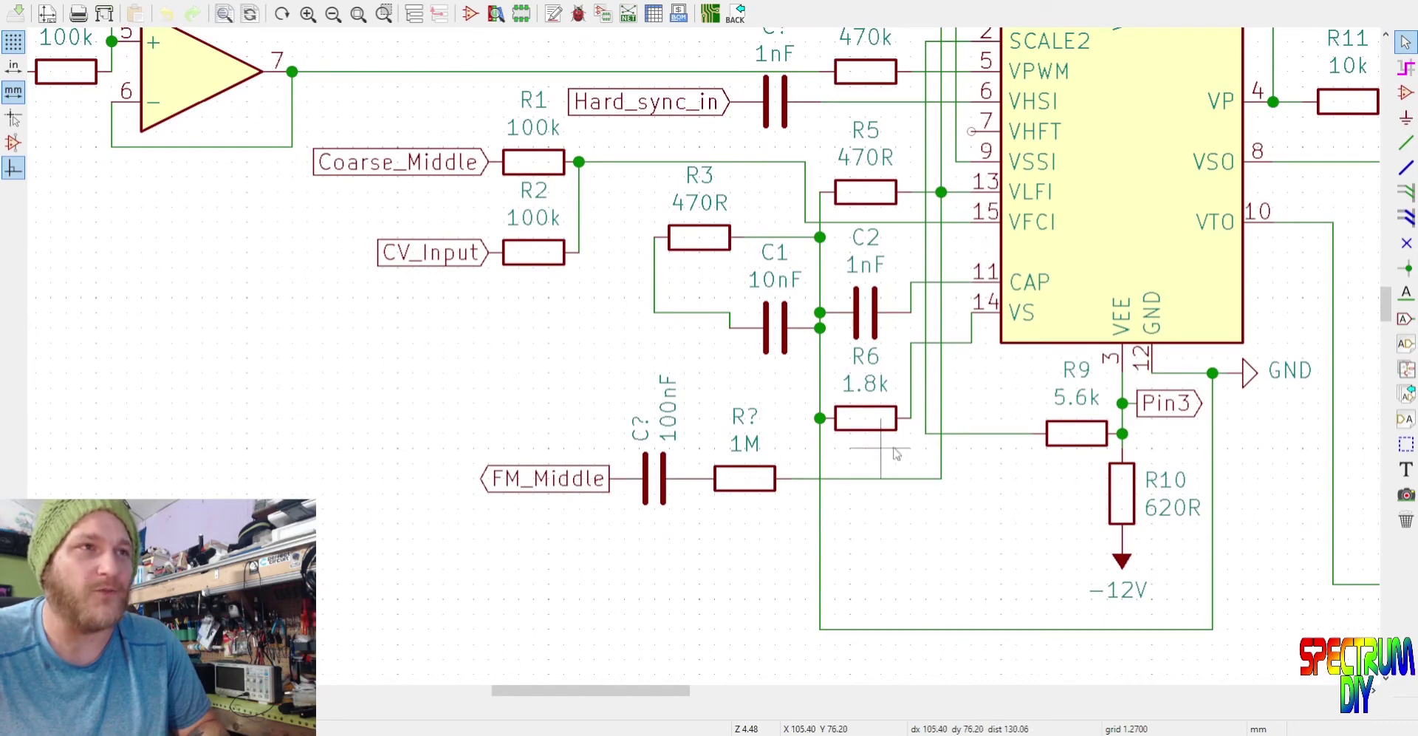
middle_click_drag(856, 502, 890, 253)
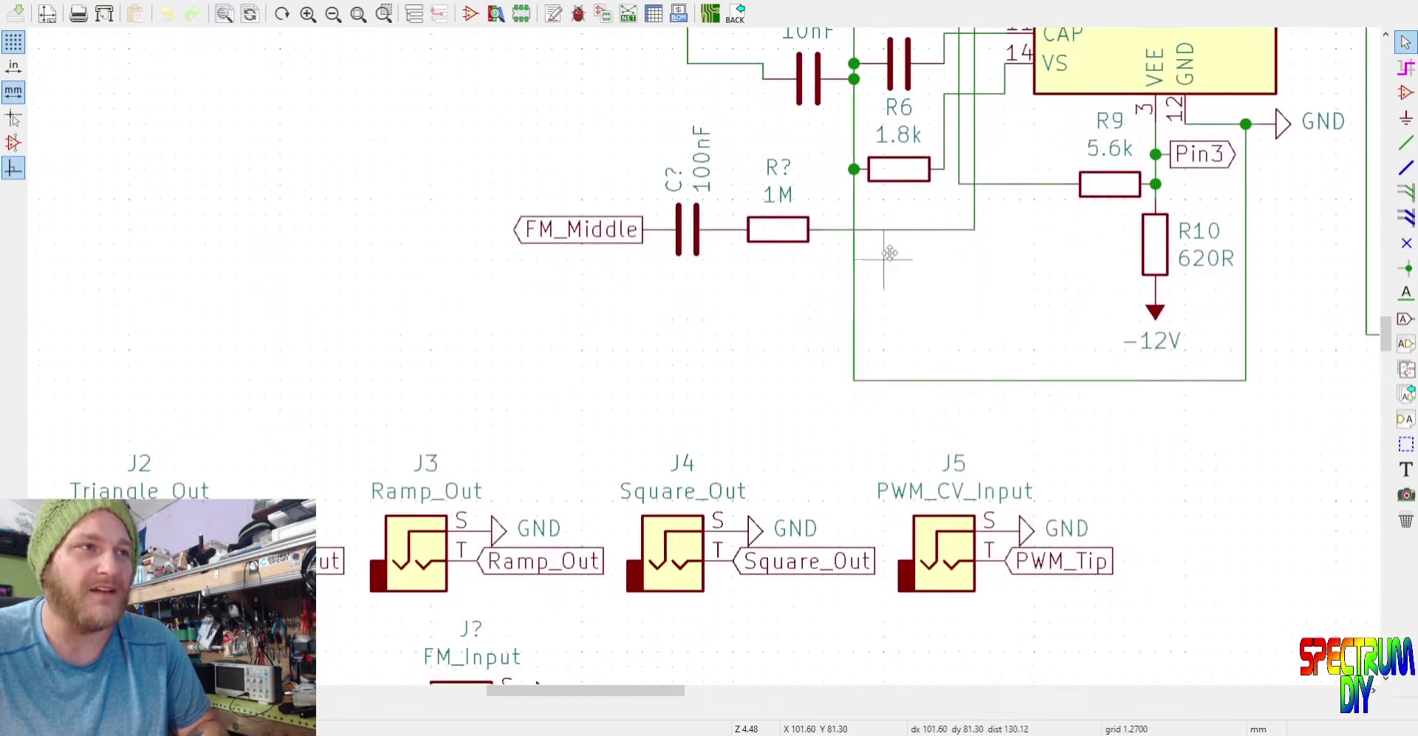
middle_click_drag(840, 393, 883, 288)
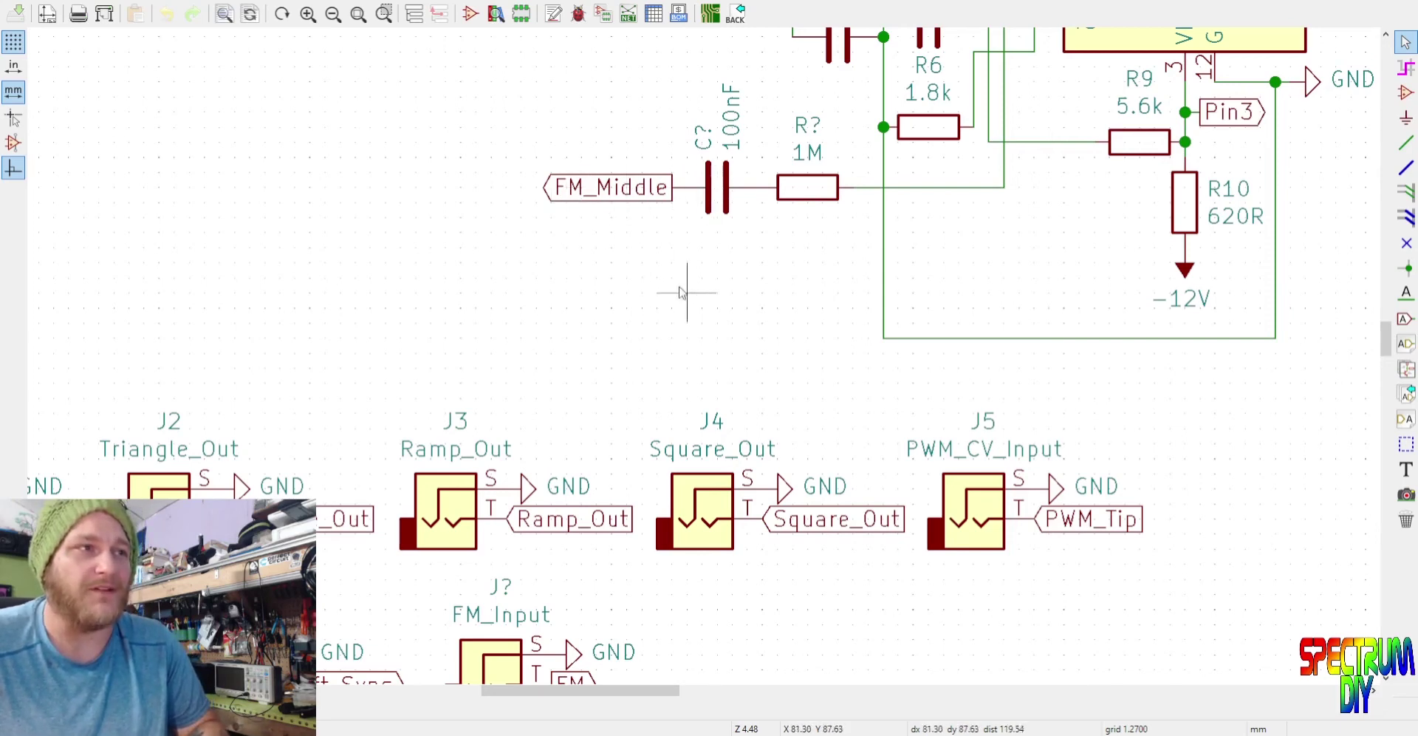
middle_click_drag(680, 292, 818, 80)
Start a wire at RV4 pin 2, placing a corner just below it.
scroll(840, 237, "down", 4)
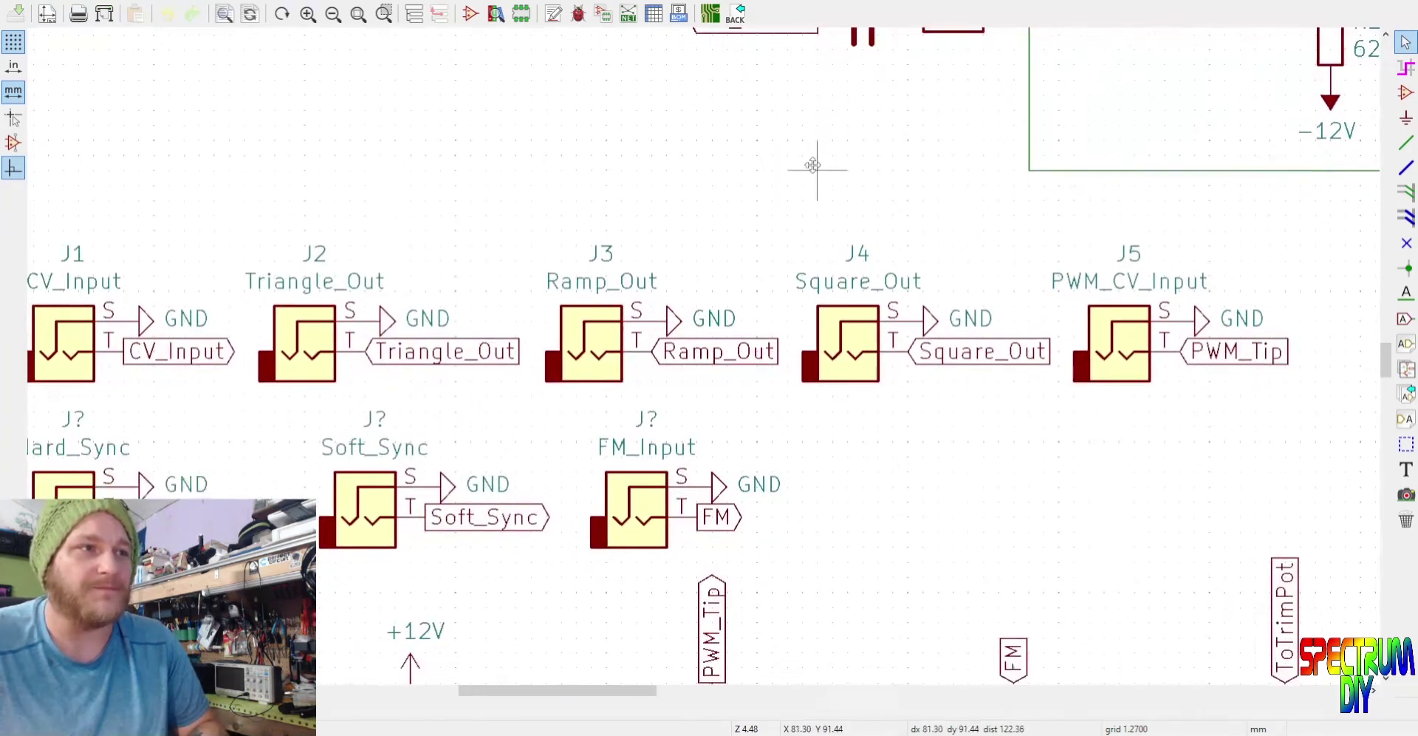
scroll(1065, 483, "down", 3)
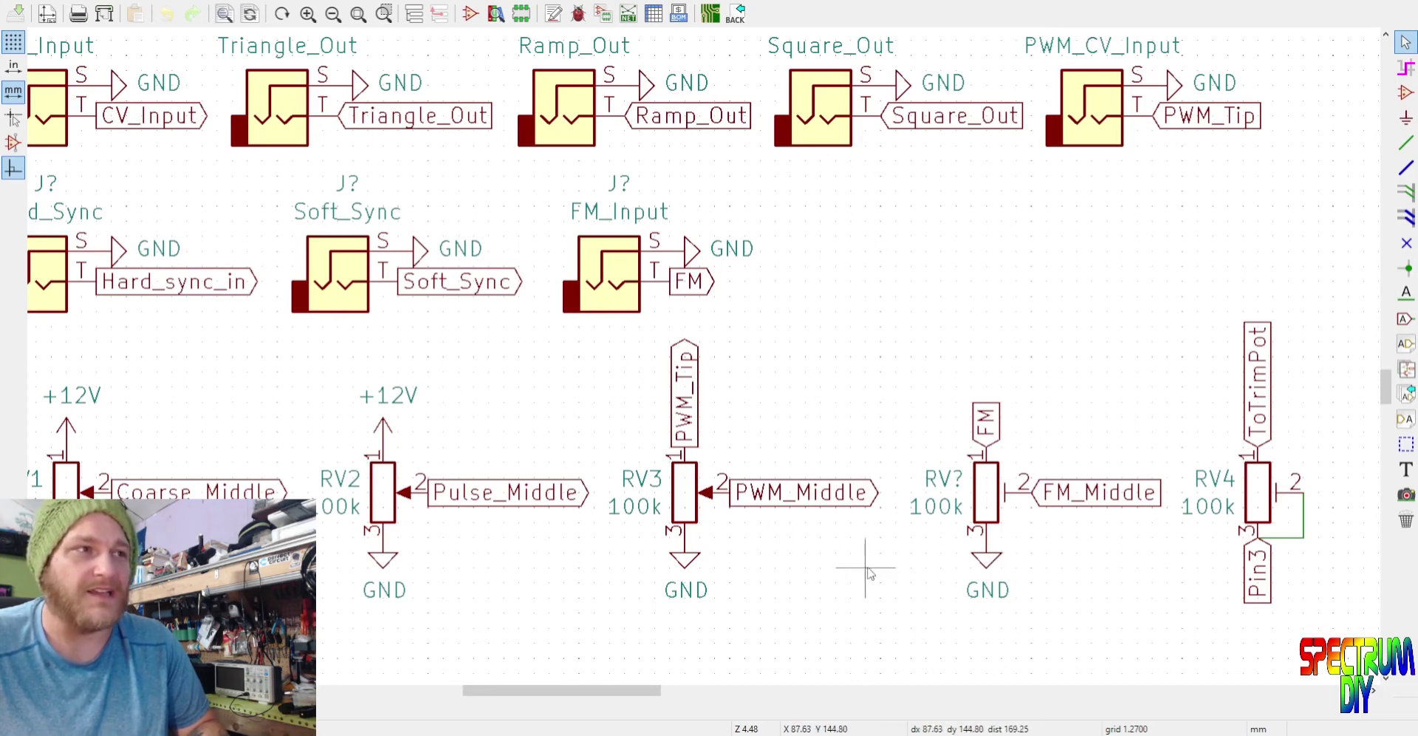
scroll(869, 572, "down", 3)
scroll(879, 484, "up", 3)
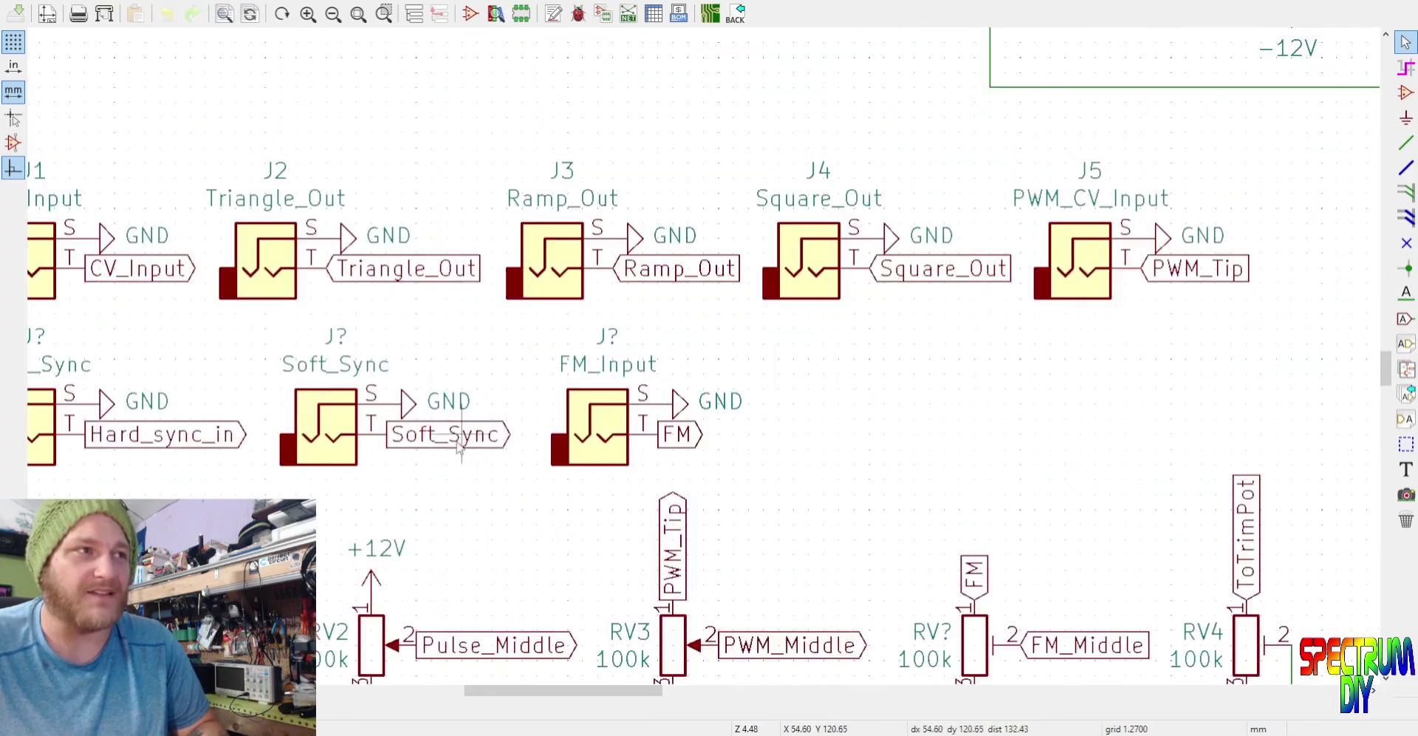
scroll(313, 482, "left", 2, "ctrl")
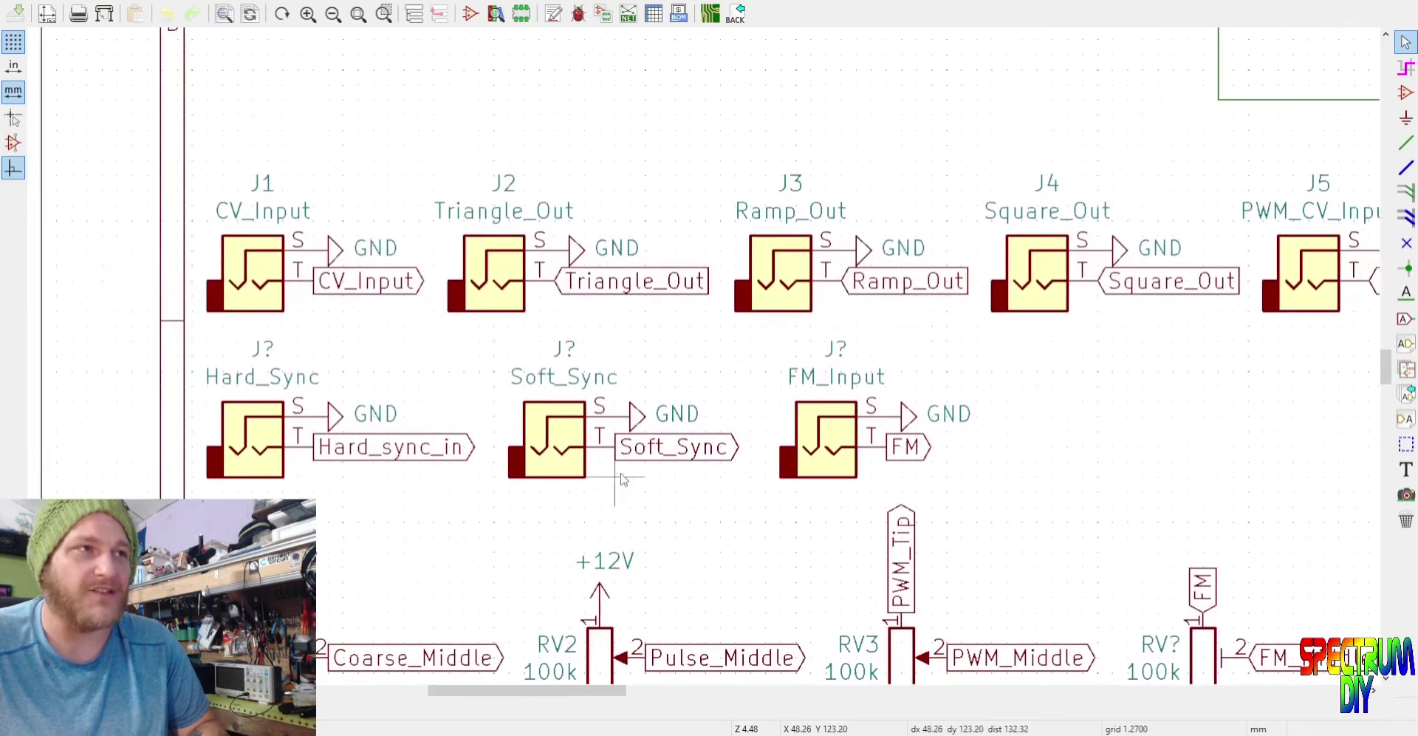
scroll(642, 480, "down", 1)
scroll(745, 494, "down", 1)
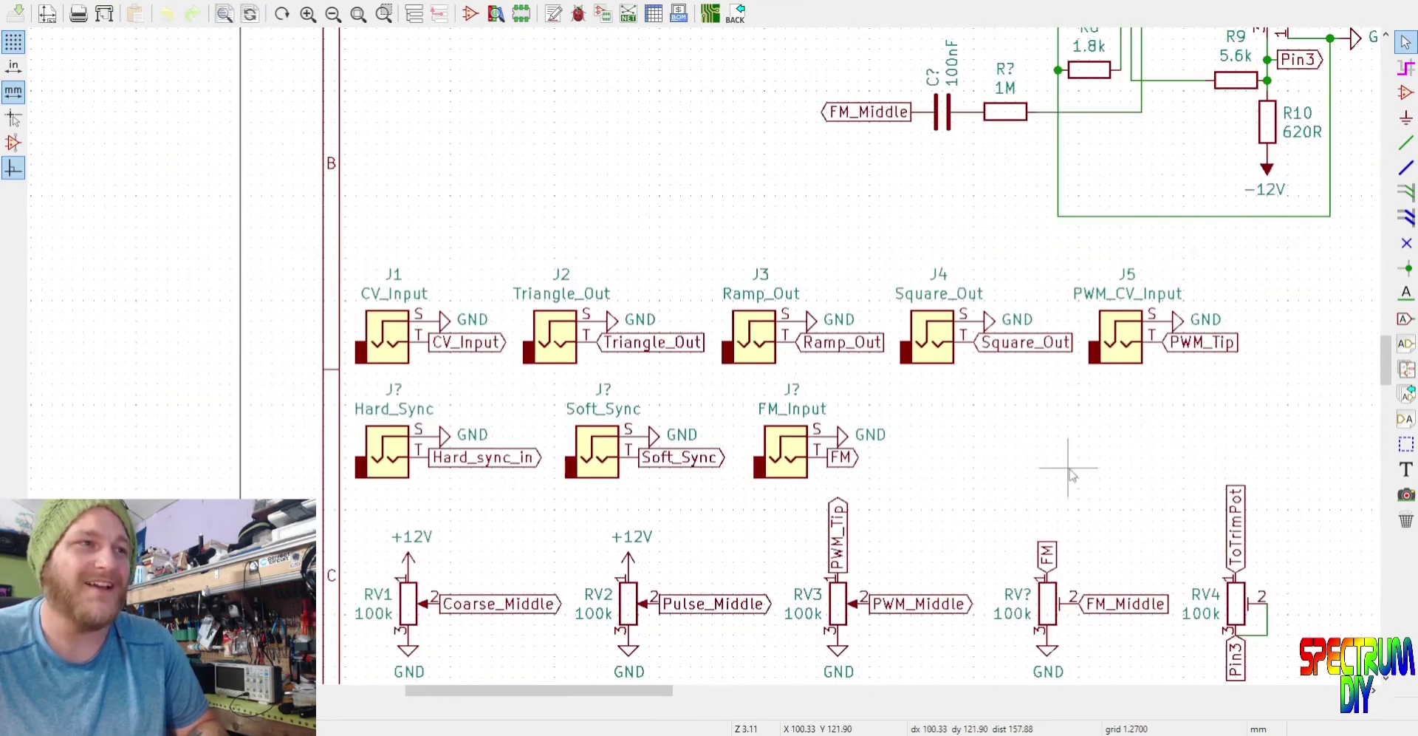
scroll(1113, 479, "right", 4, "ctrl")
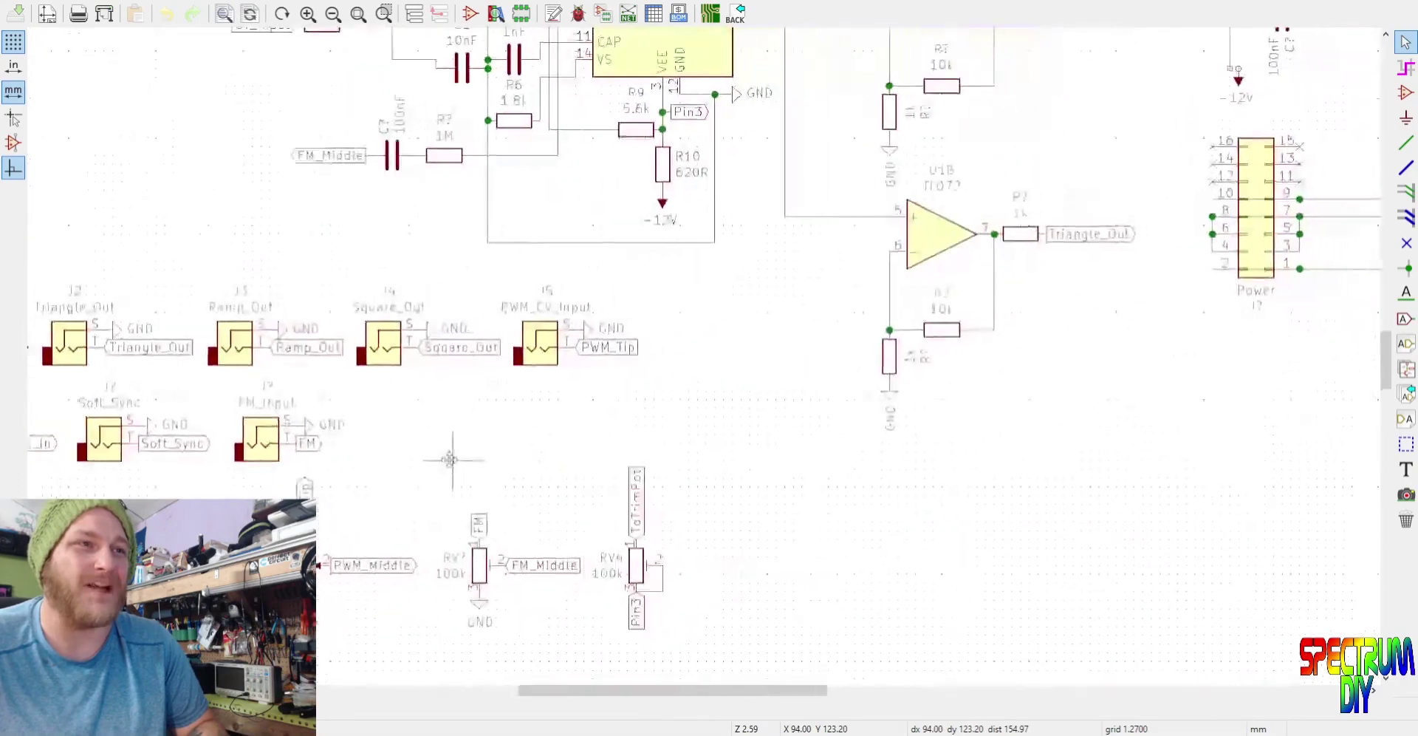
left_click(639, 588)
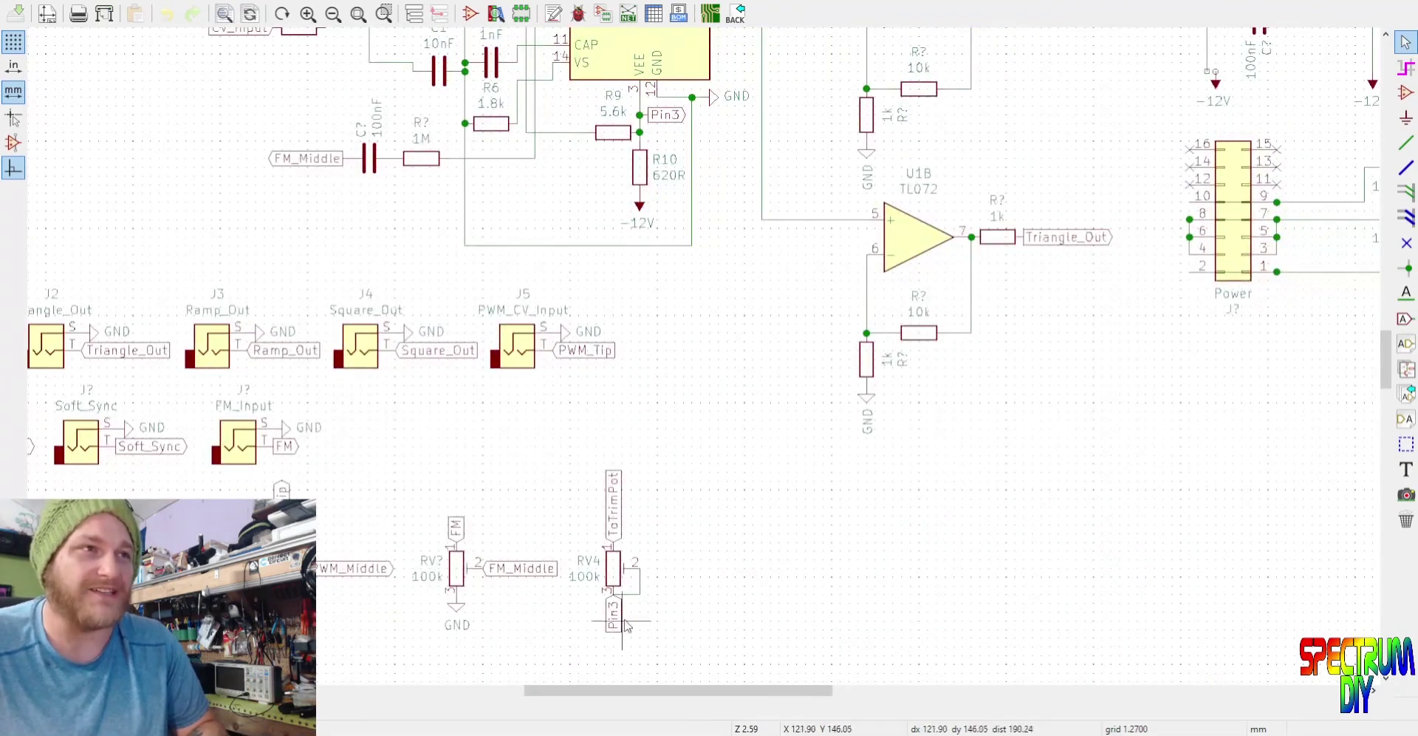
Finish the wire on RV4 pin 3, tying the 100k trim pot's wiper to its end.
scroll(647, 582, "up", 1)
middle_click_drag(729, 571, 1194, 481)
scroll(1141, 520, "up", 1)
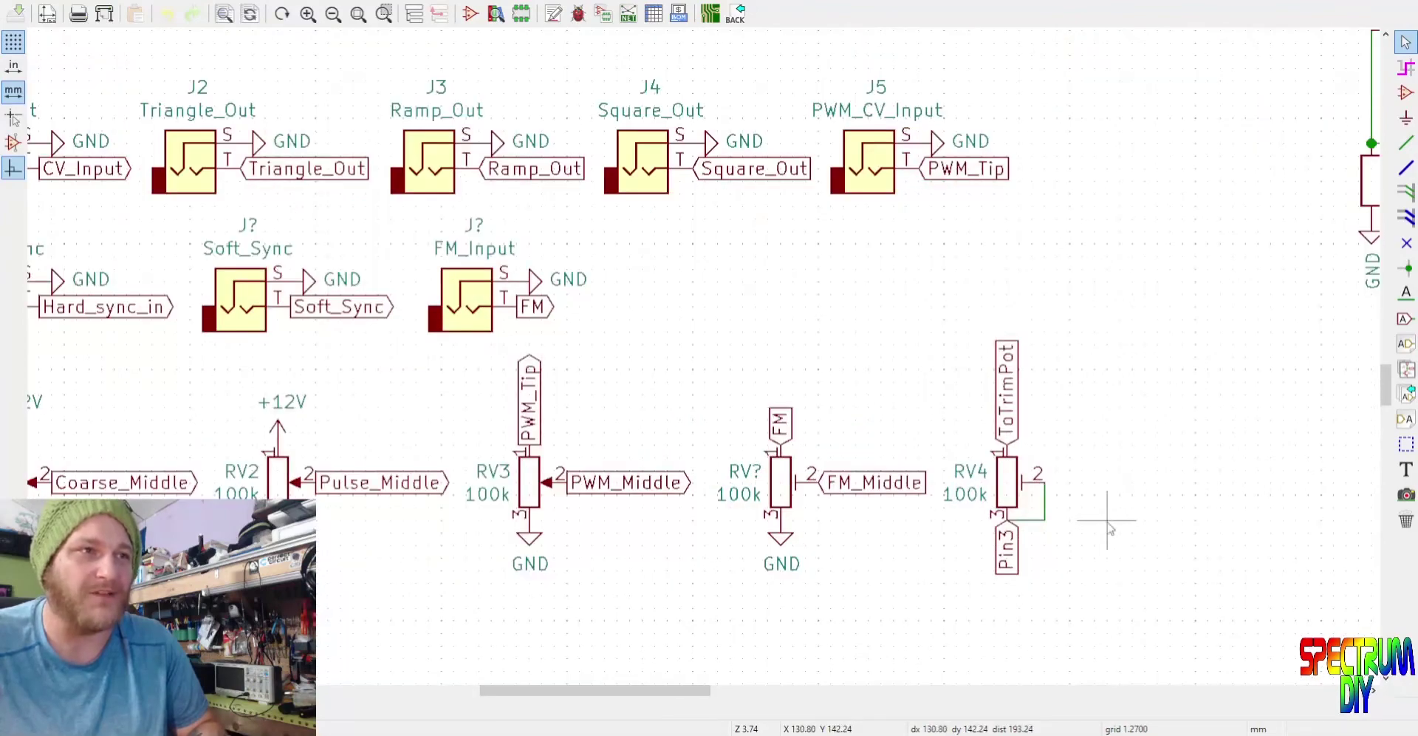
scroll(1110, 528, "down", 1)
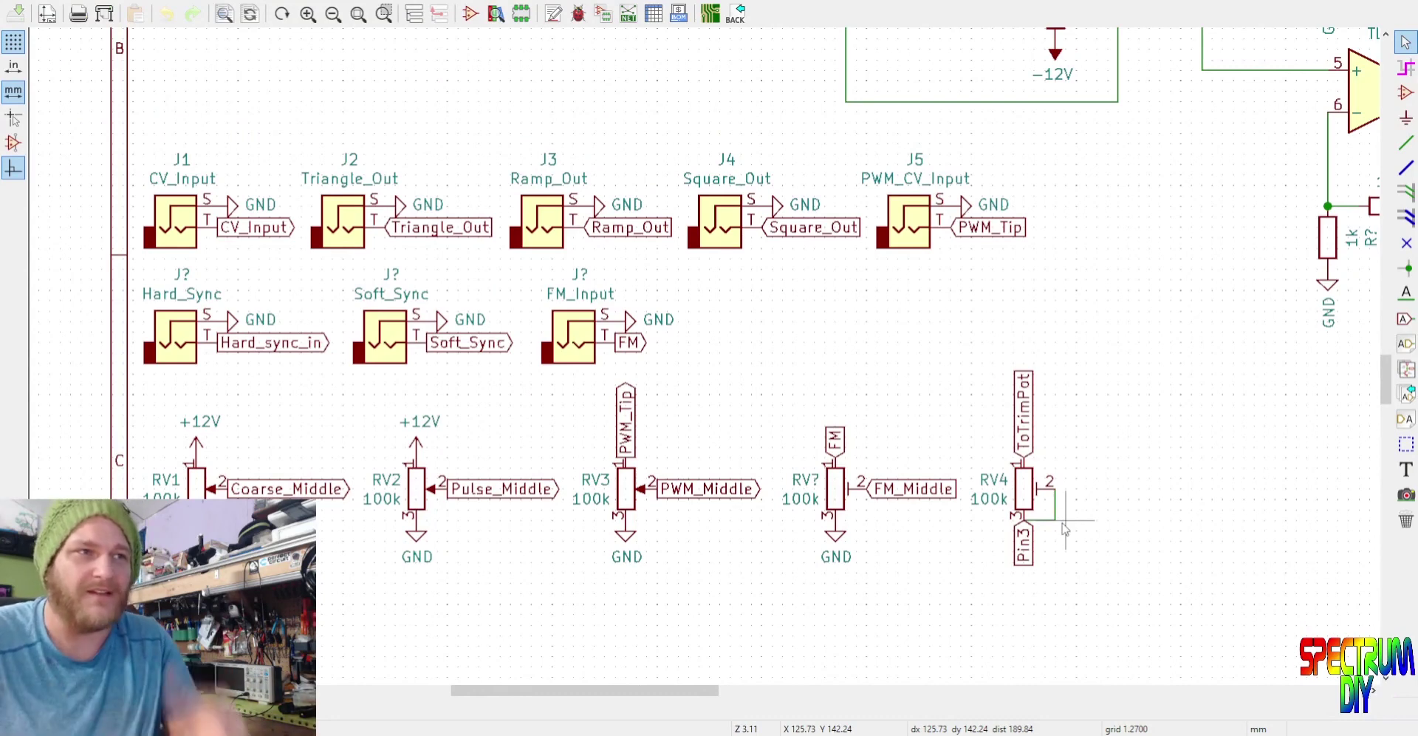
left_click(1034, 519)
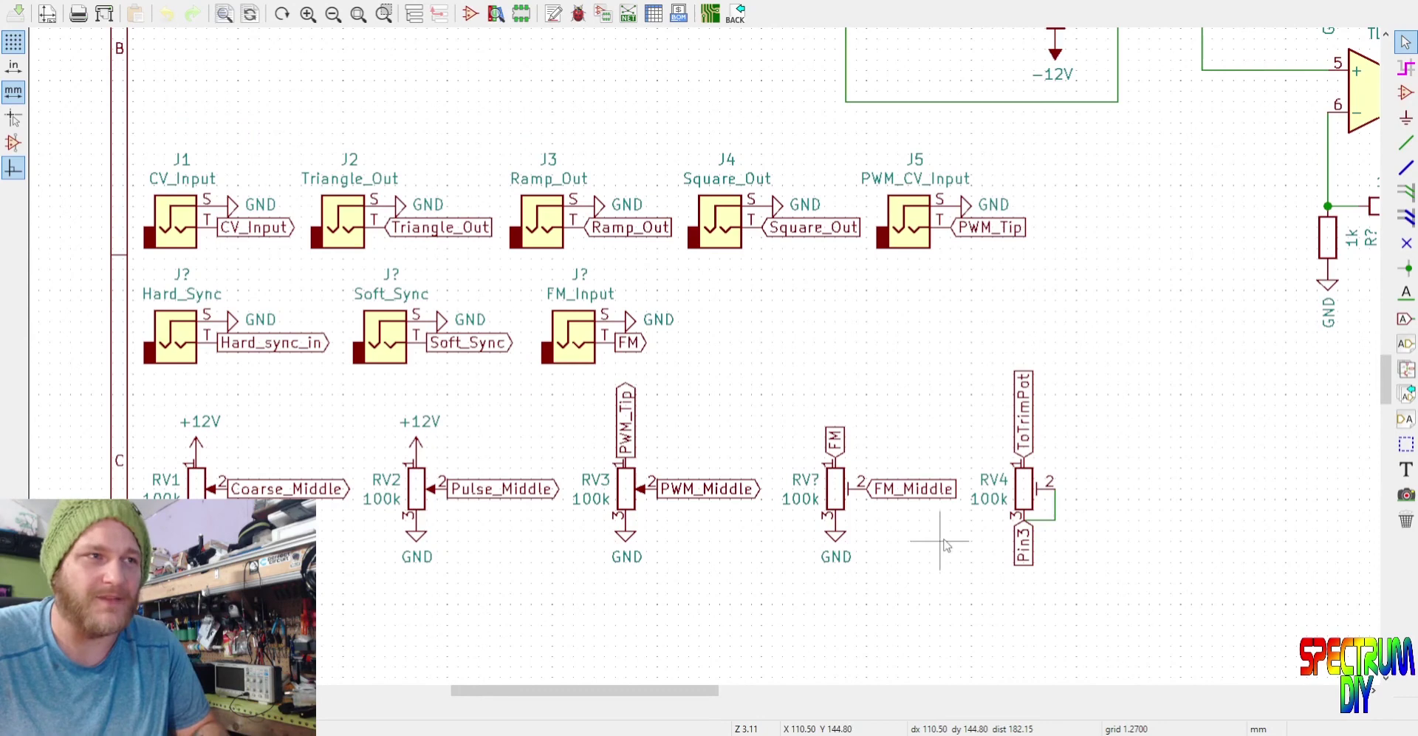
scroll(844, 515, "down", 1)
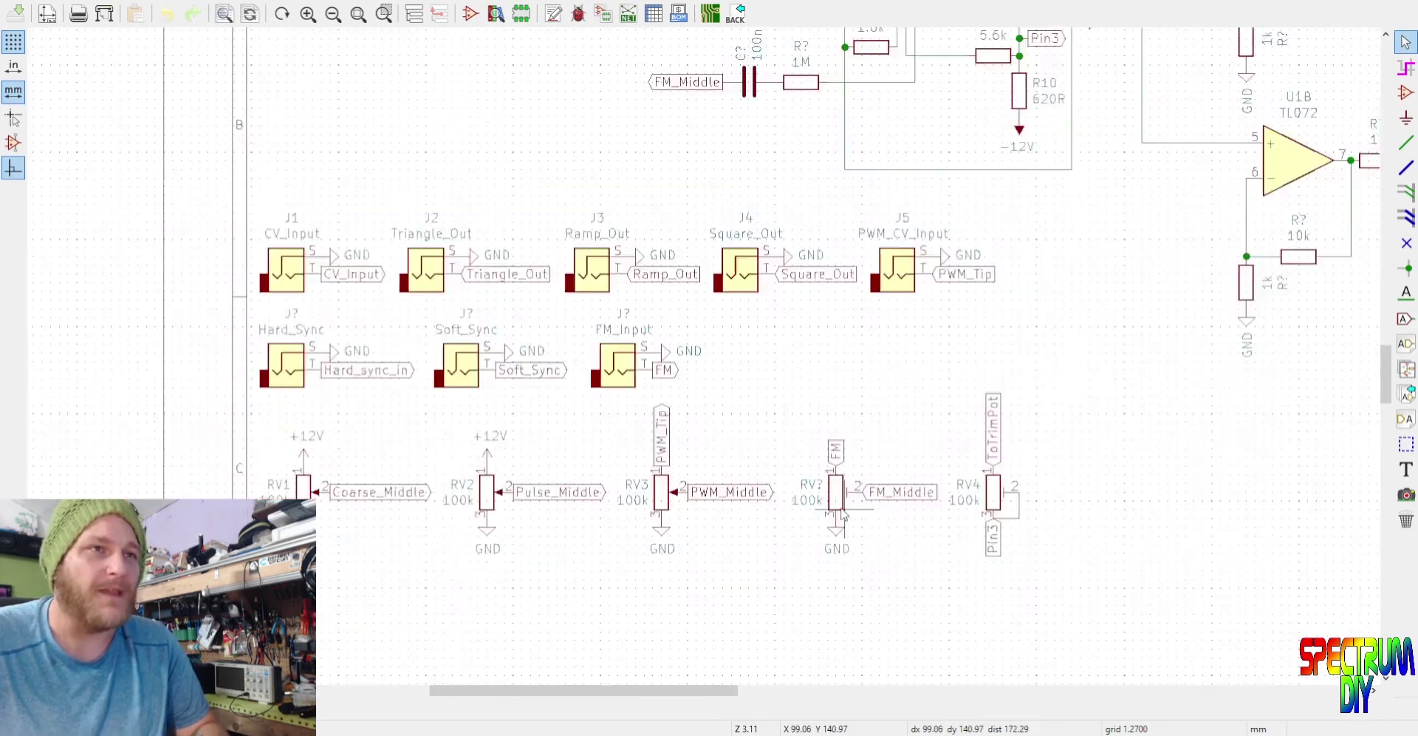
scroll(845, 515, "down", 3)
scroll(735, 485, "up", 3)
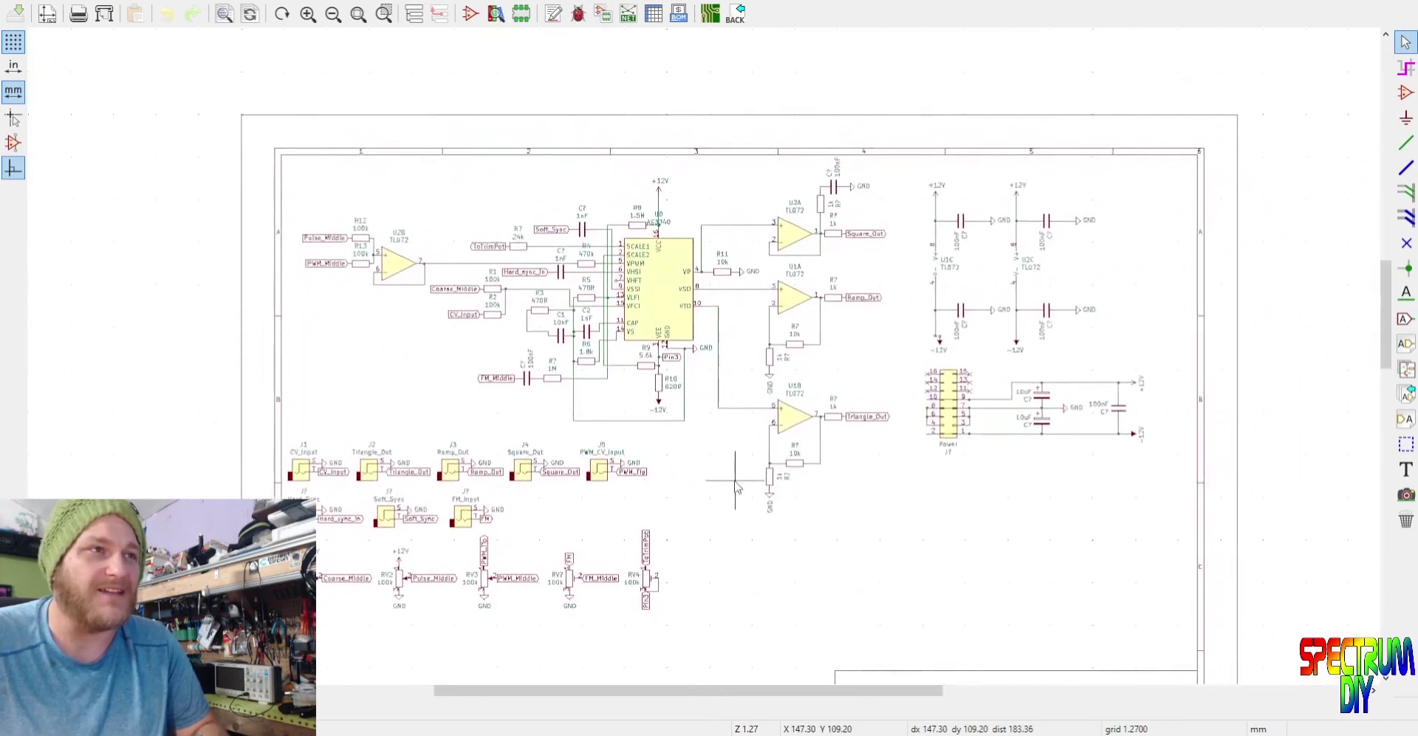
scroll(735, 485, "up", 1)
scroll(840, 526, "up", 6)
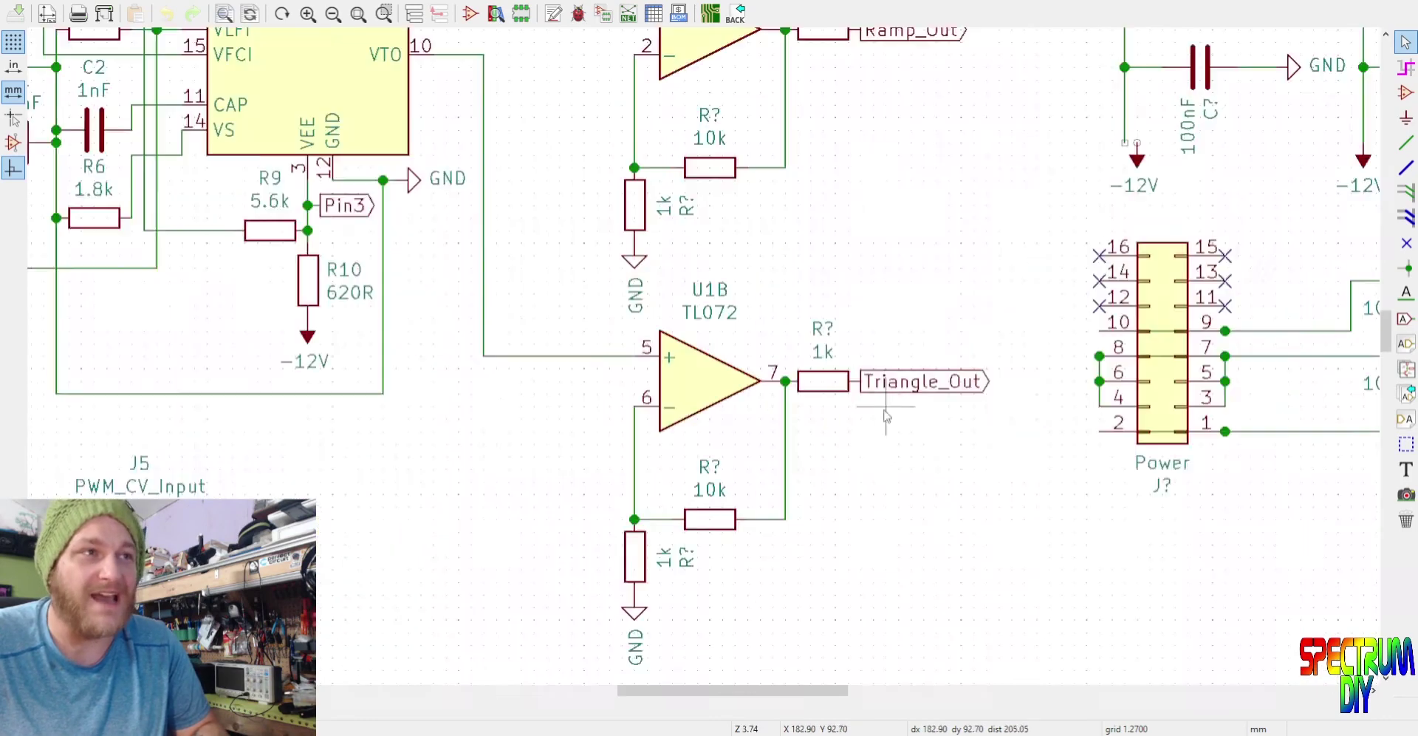
scroll(850, 502, "down", 5)
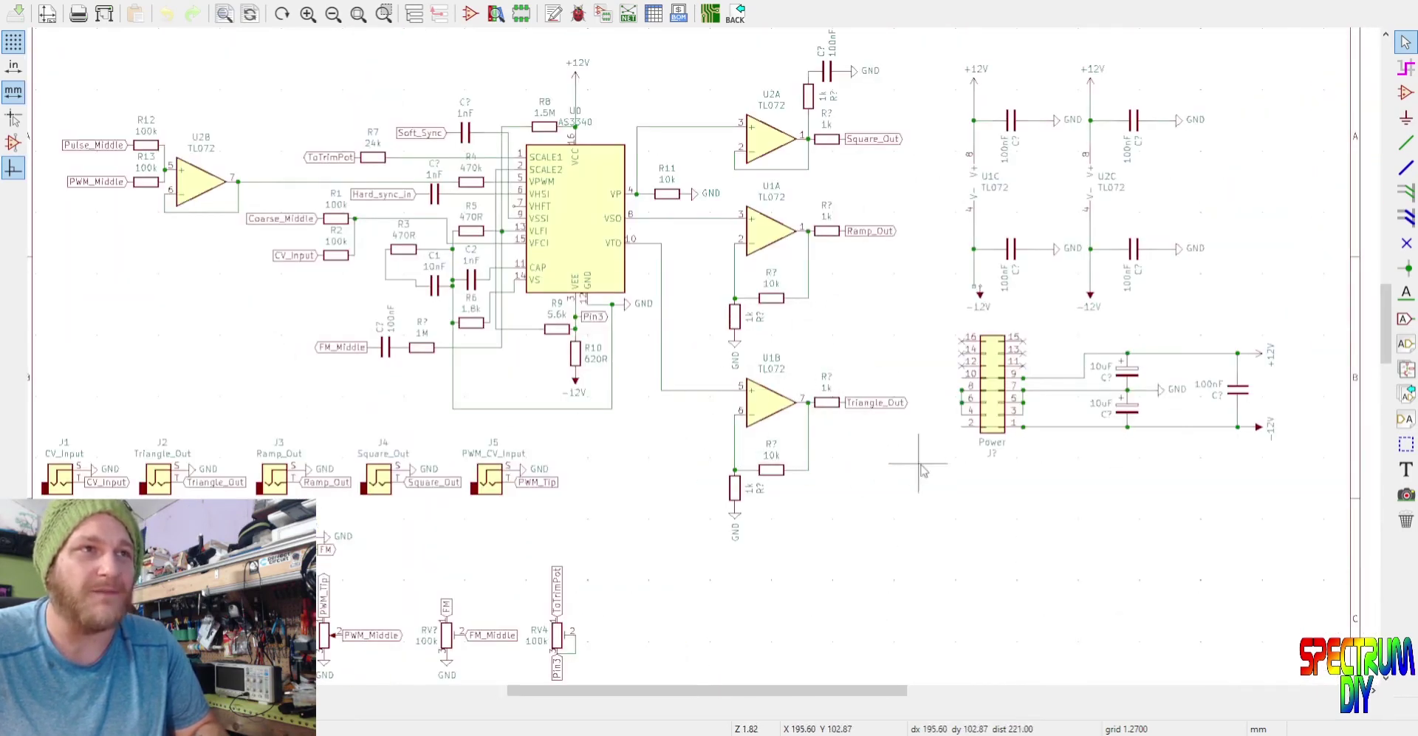
middle_click_drag(633, 491, 788, 438)
scroll(789, 438, "down", 3)
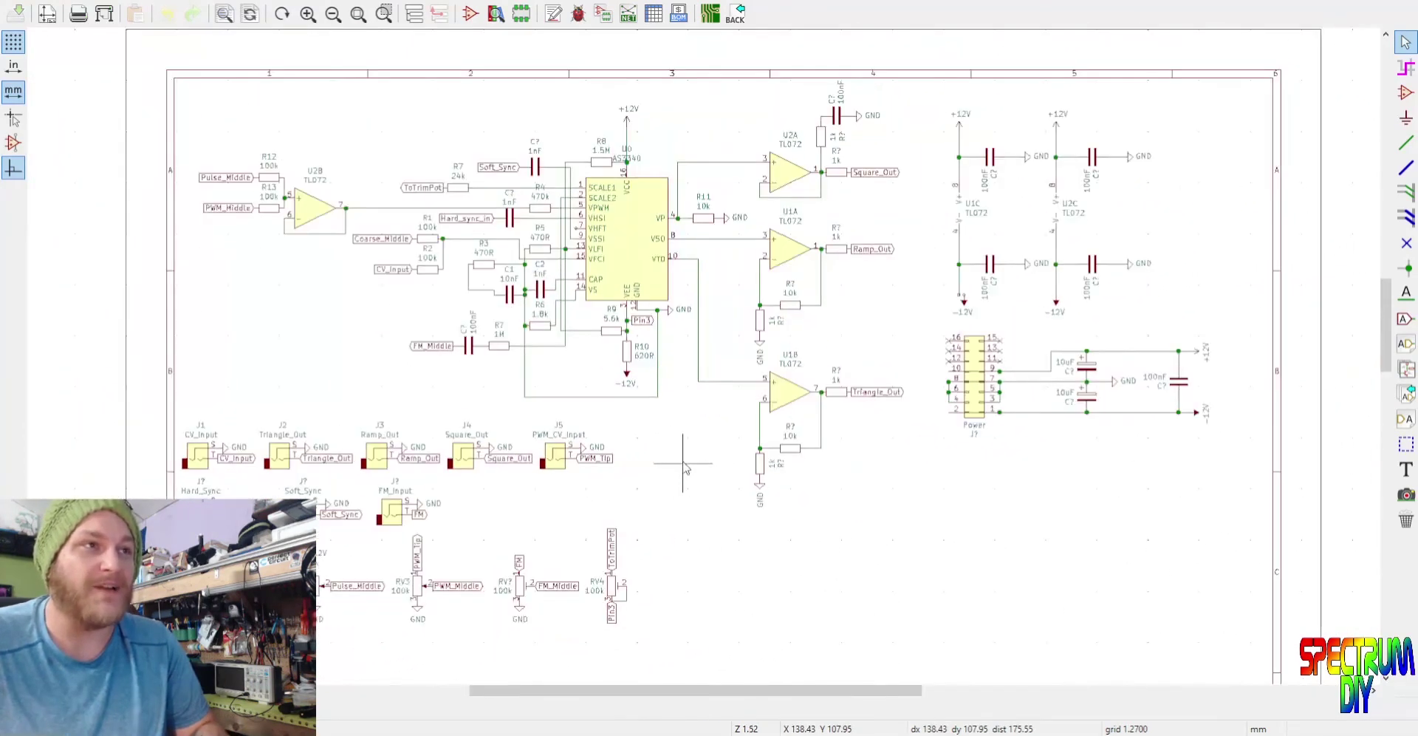
middle_click_drag(684, 464, 754, 482)
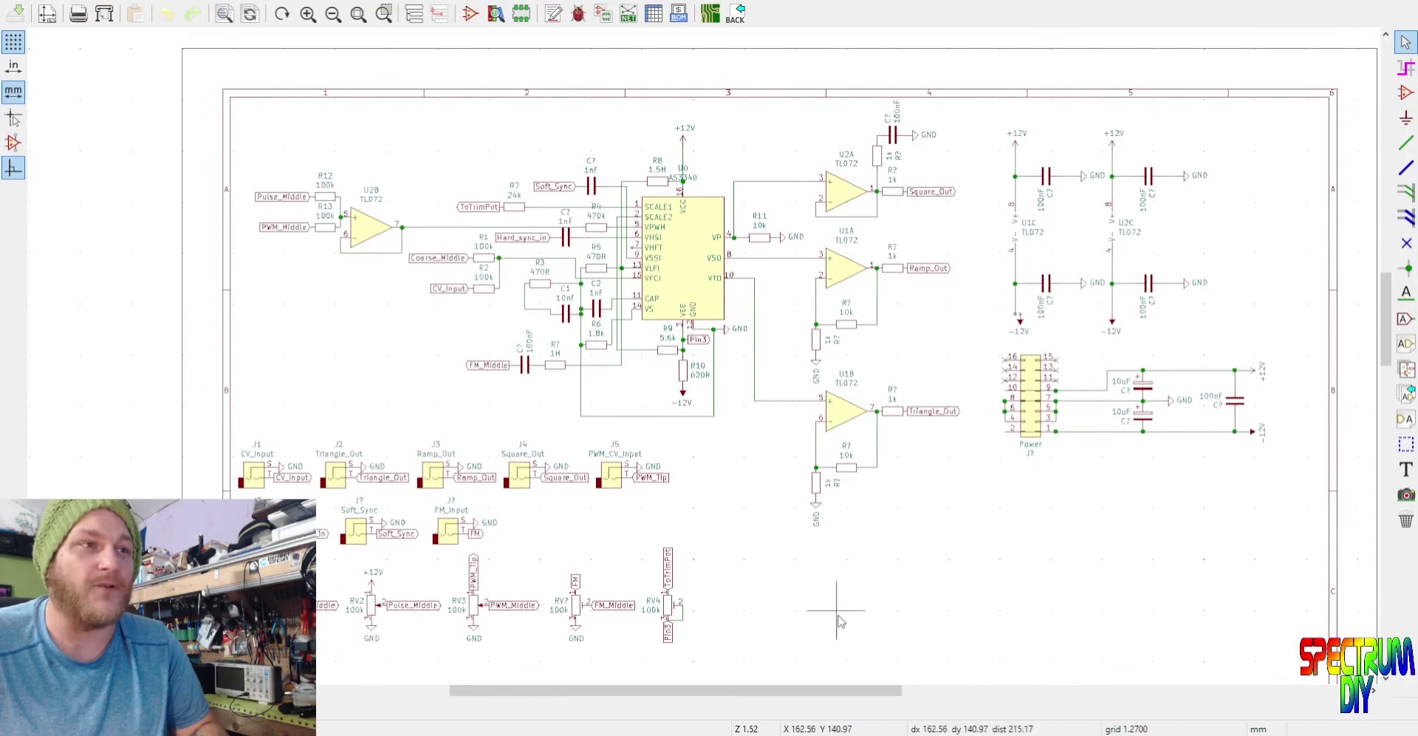